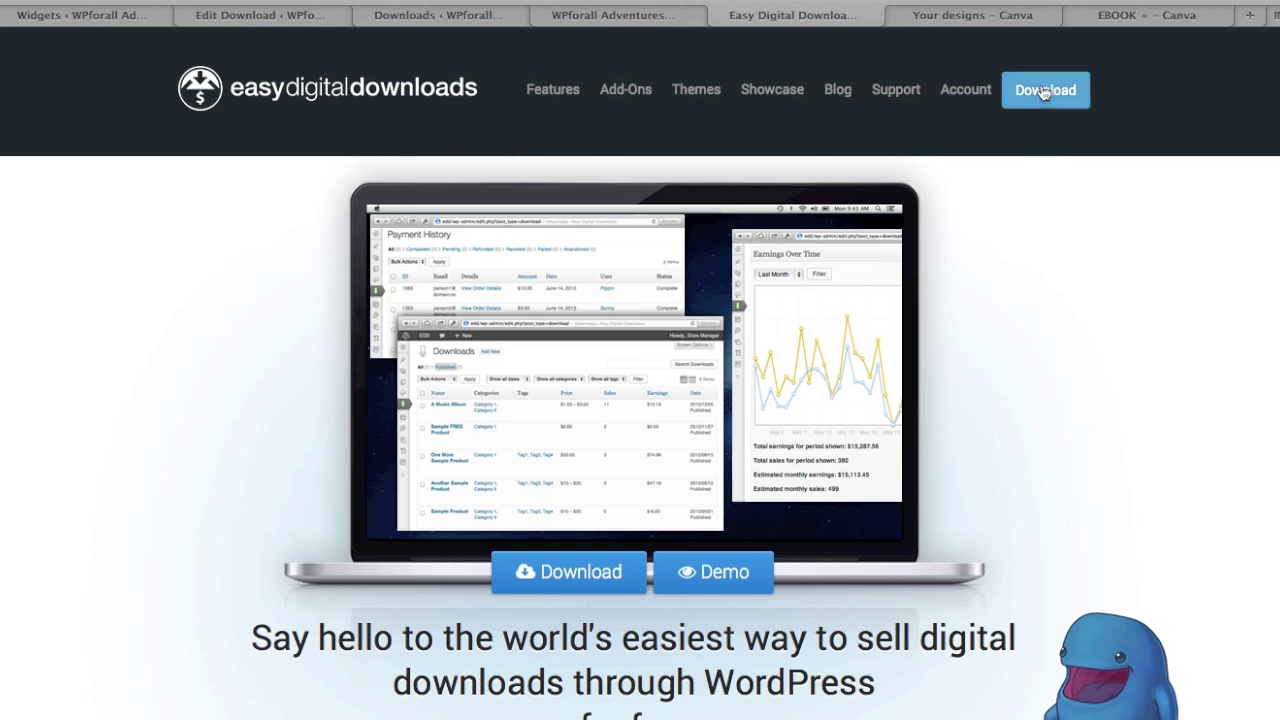
# - Review the Ebook Test download's $29.00 price and Test-Ebook file row, then start choosing its file
pyautogui.click(295, 23)
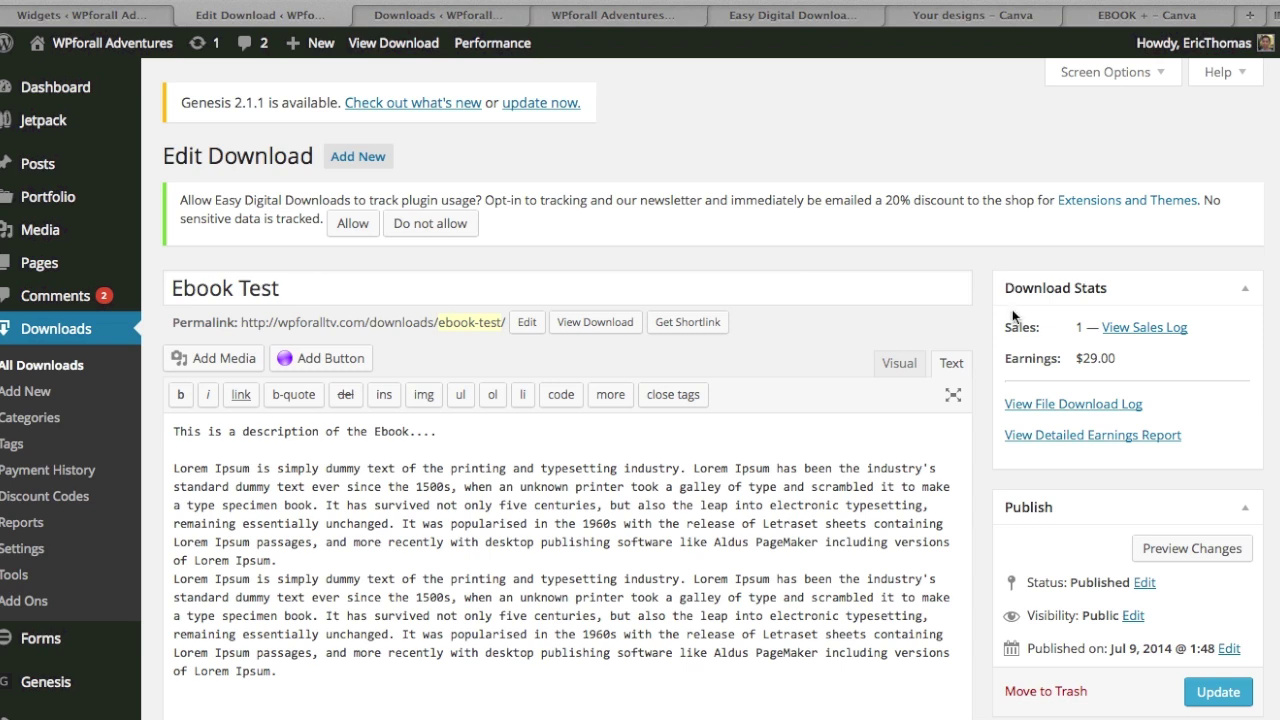
pyautogui.click(848, 284)
pyautogui.click(788, 562)
pyautogui.scroll(-1, 933, 464)
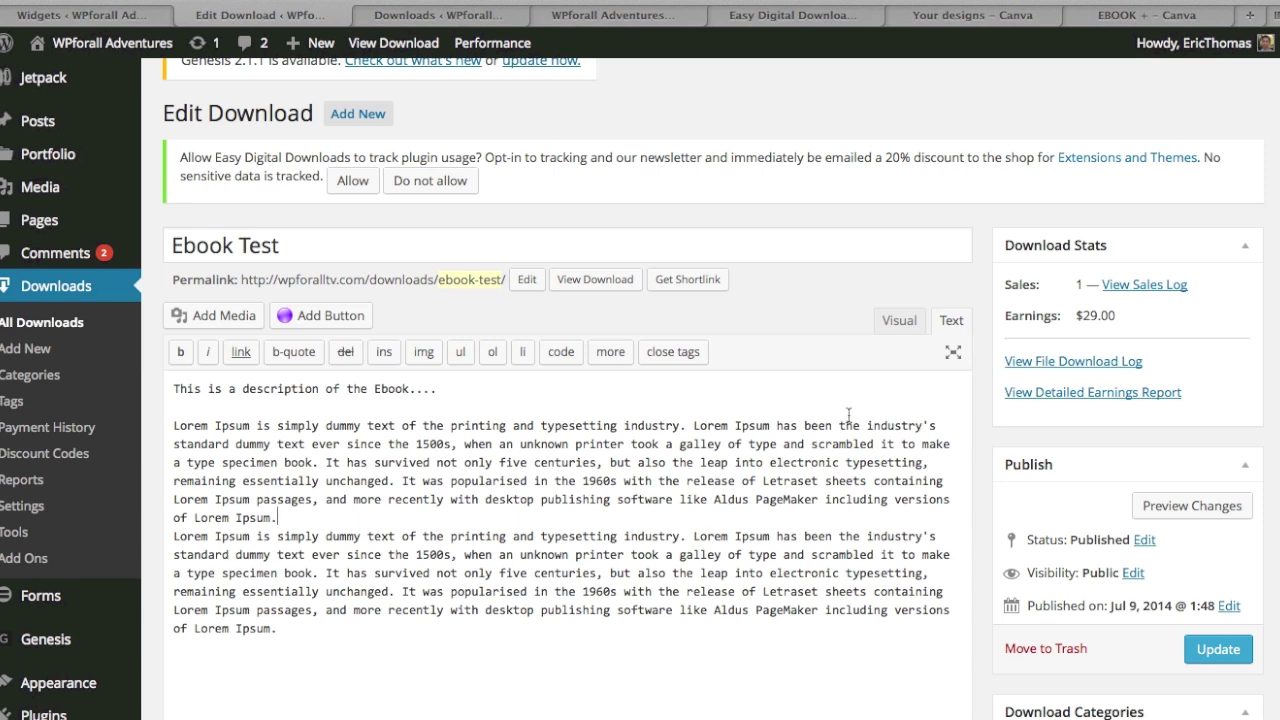
pyautogui.scroll(-3, 990, 350)
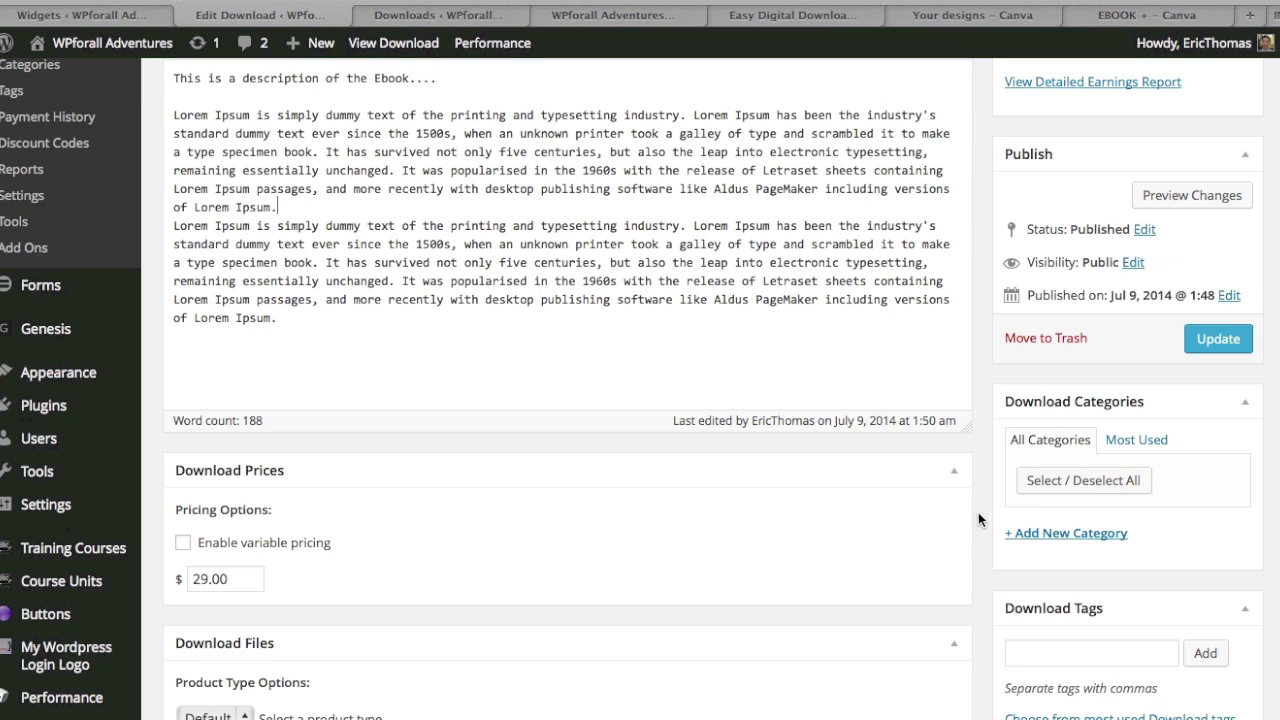
pyautogui.scroll(-3, 979, 512)
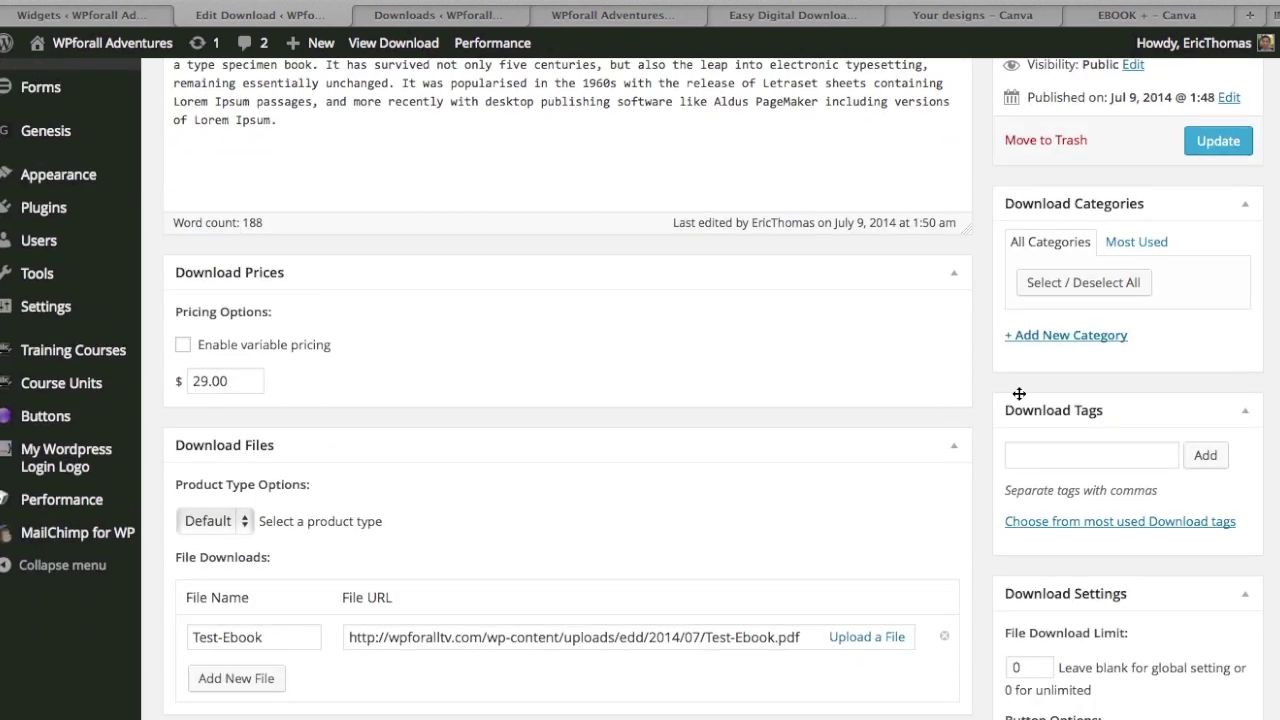
pyautogui.scroll(-1, 960, 395)
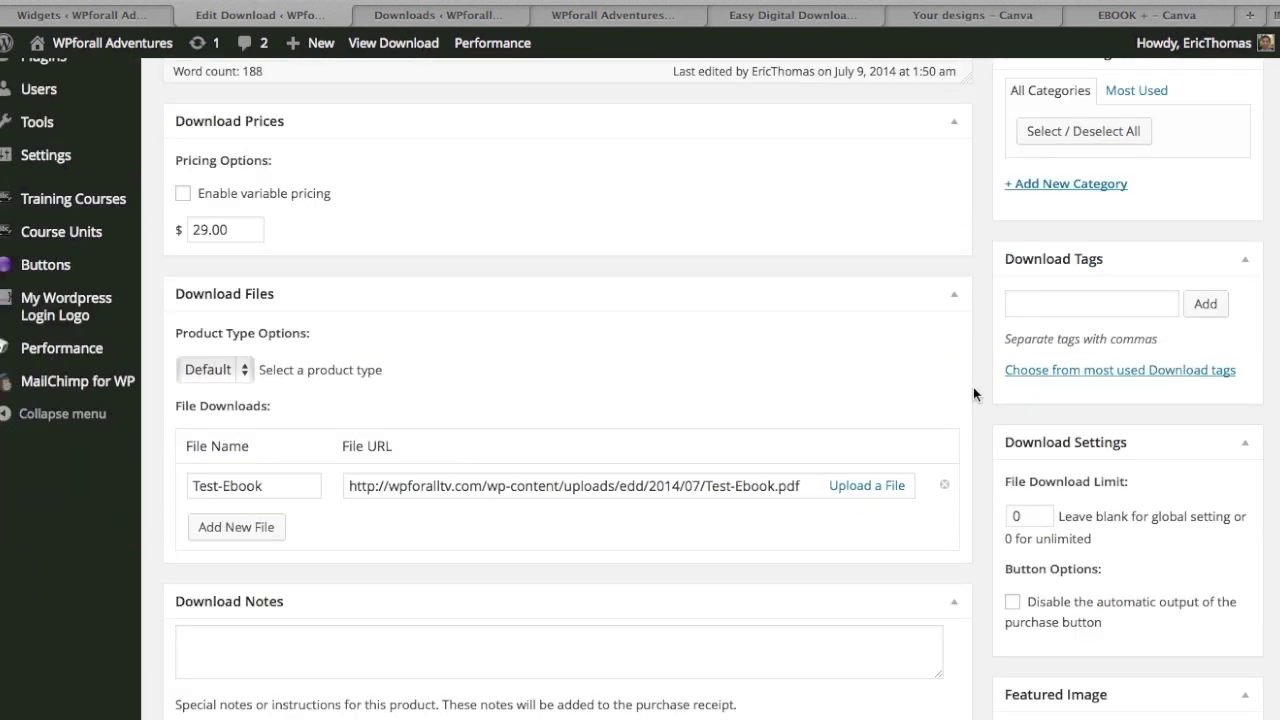
pyautogui.click(866, 486)
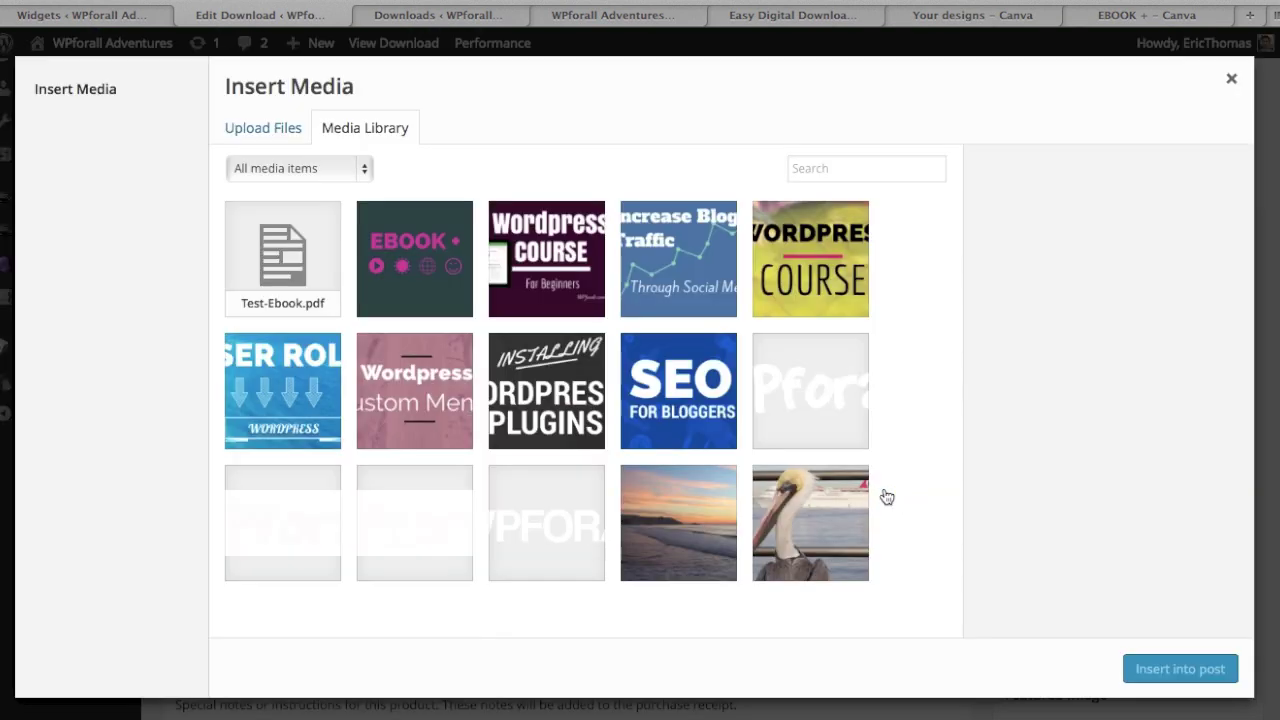
# - Insert Test-Ebook.pdf from the Media Library as the Ebook Test download file
pyautogui.click(296, 137)
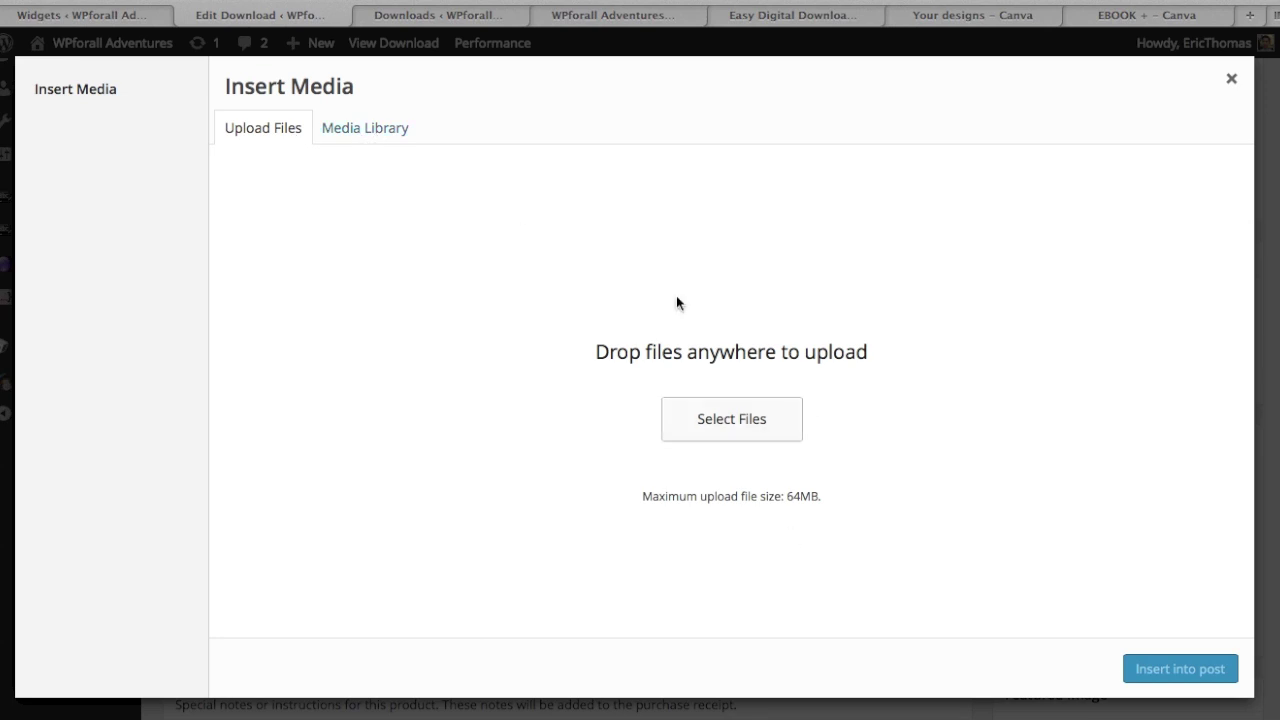
pyautogui.click(386, 134)
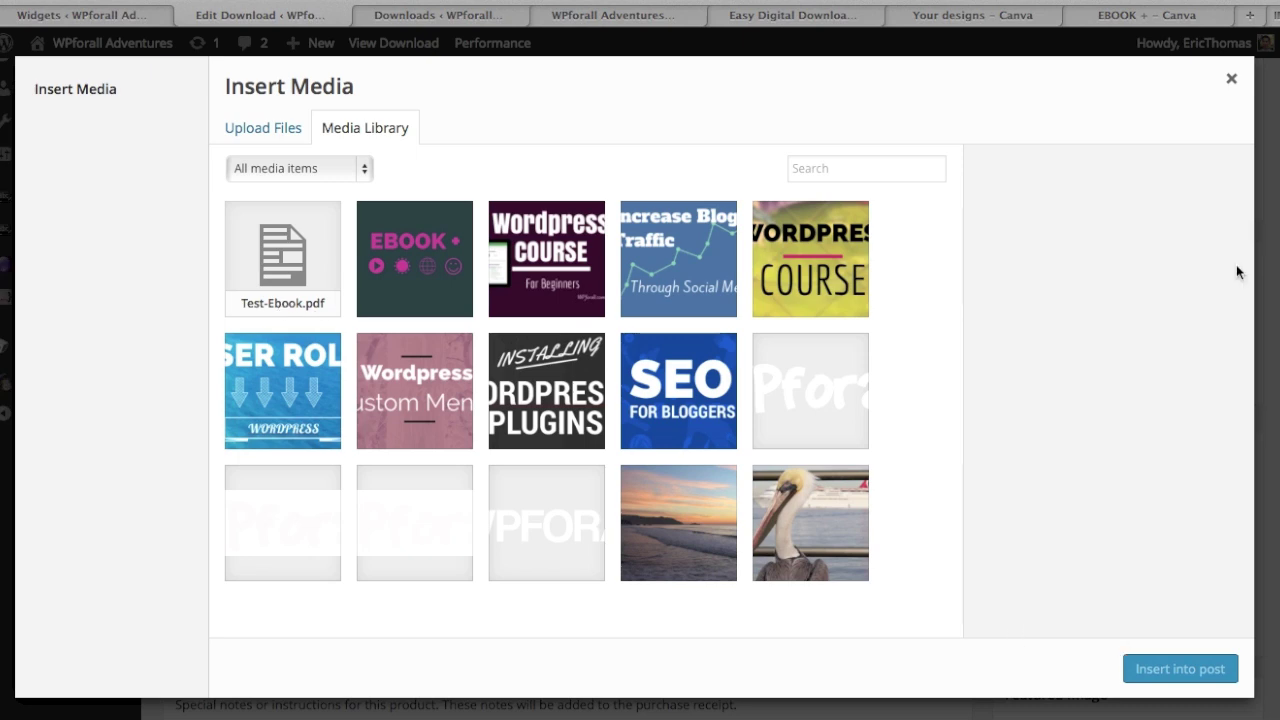
pyautogui.click(293, 263)
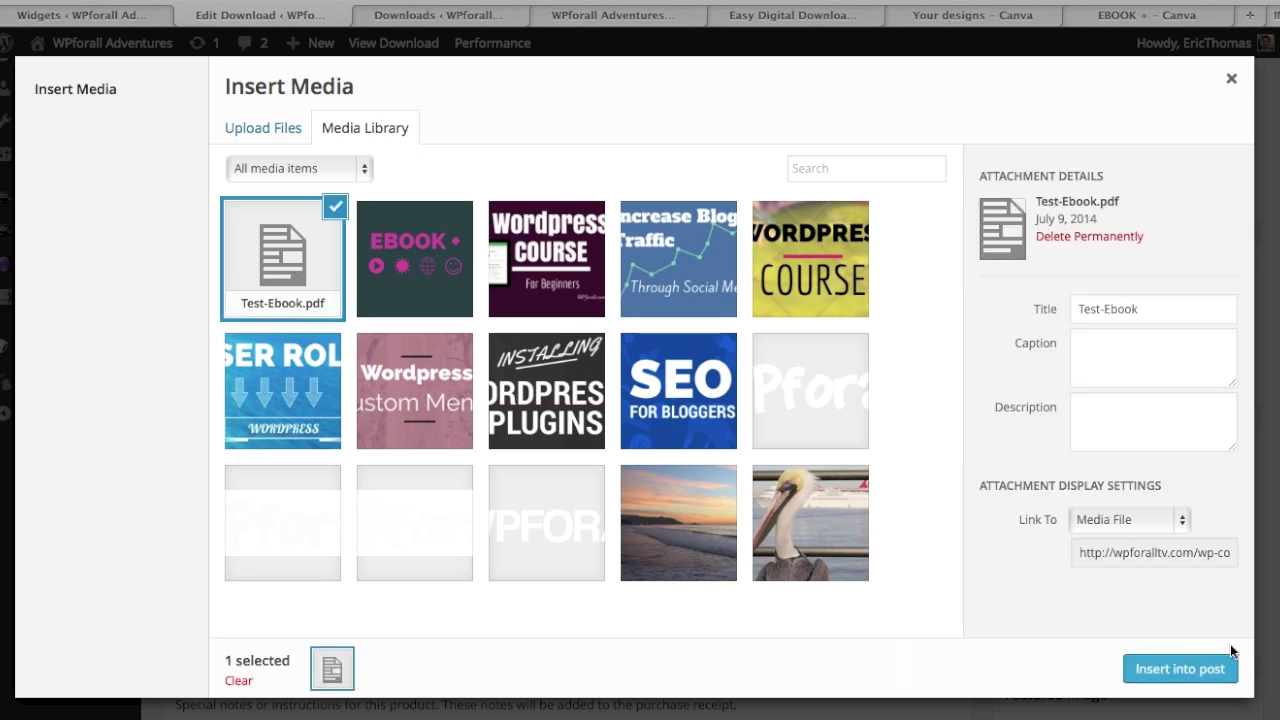
pyautogui.click(1200, 668)
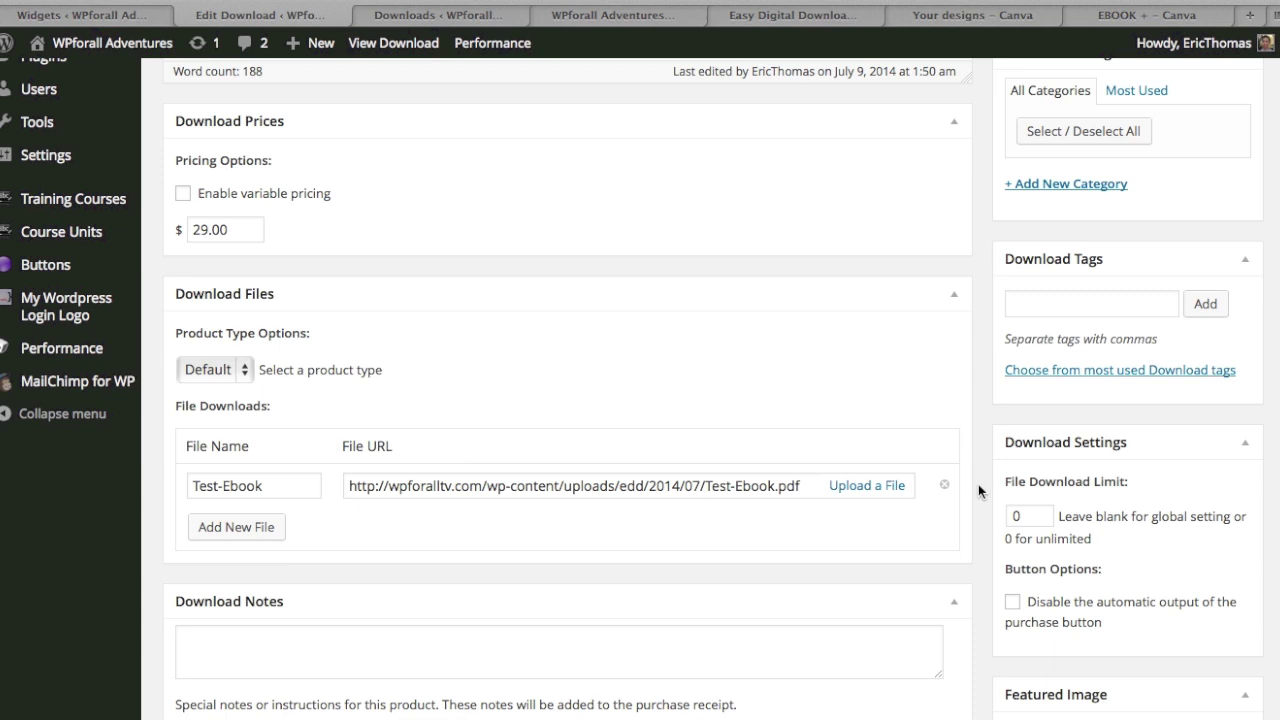
pyautogui.scroll(-5, 978, 484)
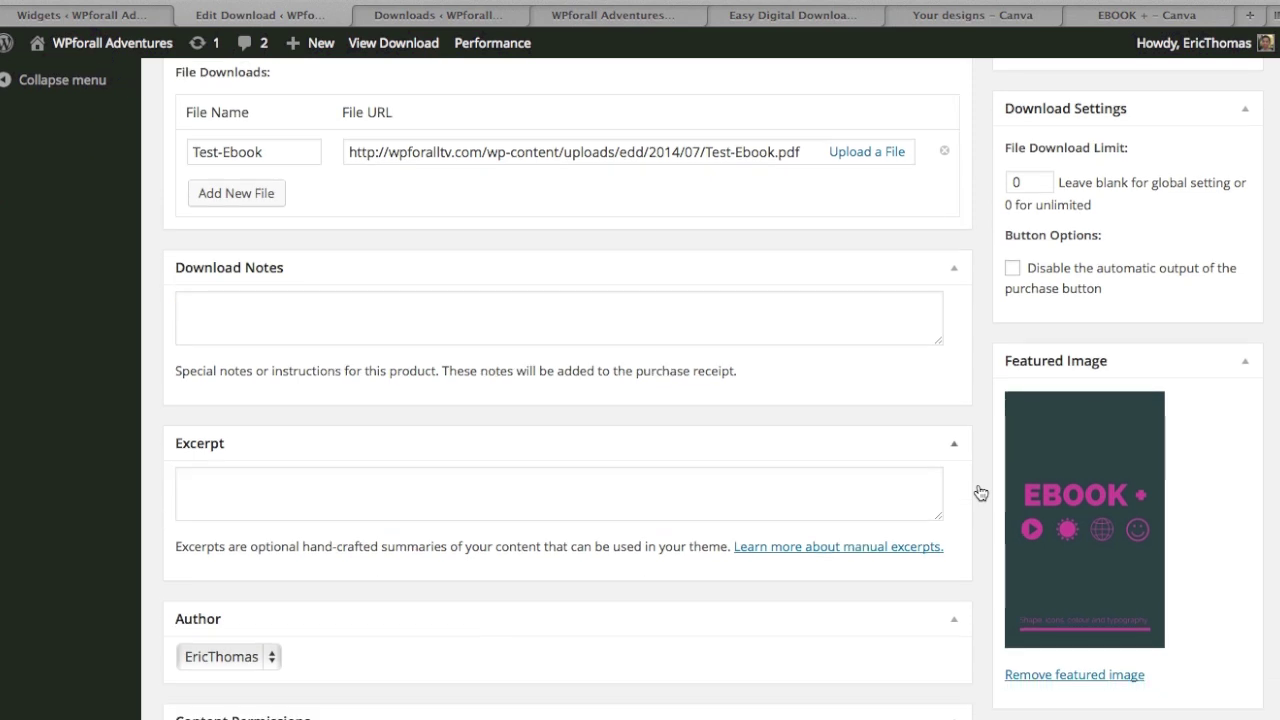
pyautogui.scroll(-1, 978, 486)
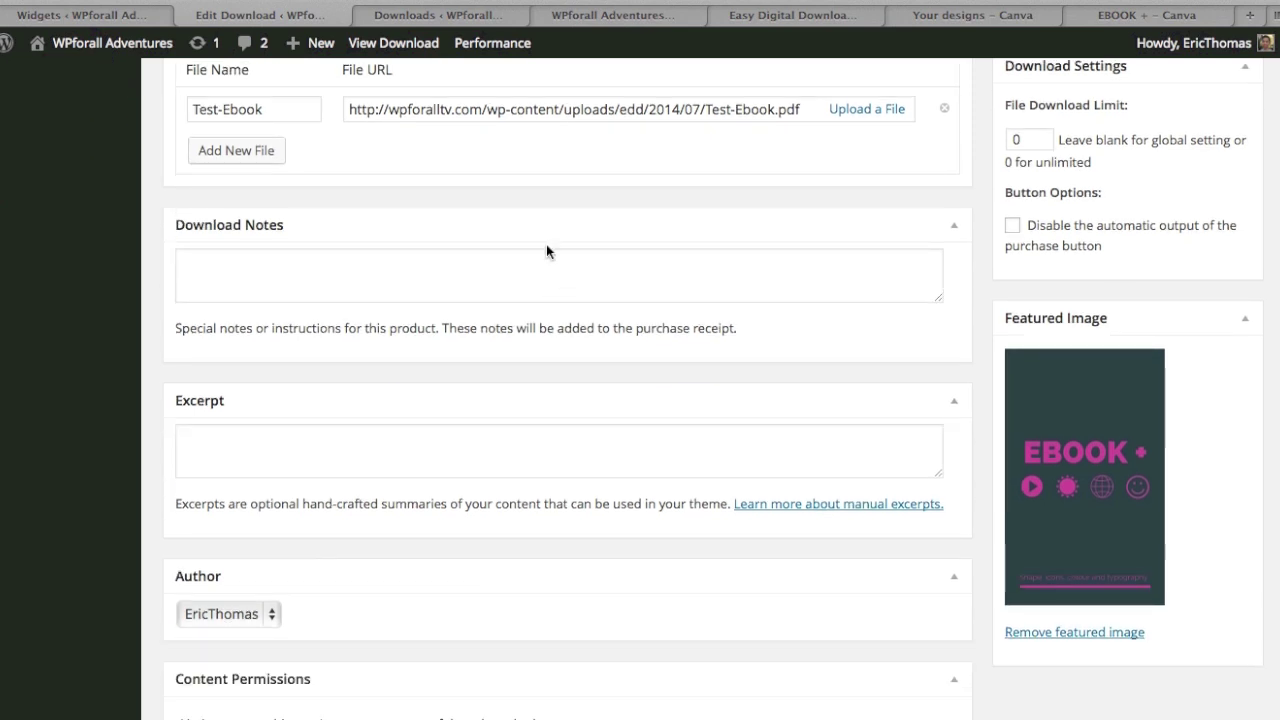
pyautogui.click(419, 280)
pyautogui.click(351, 449)
pyautogui.scroll(-2, 820, 480)
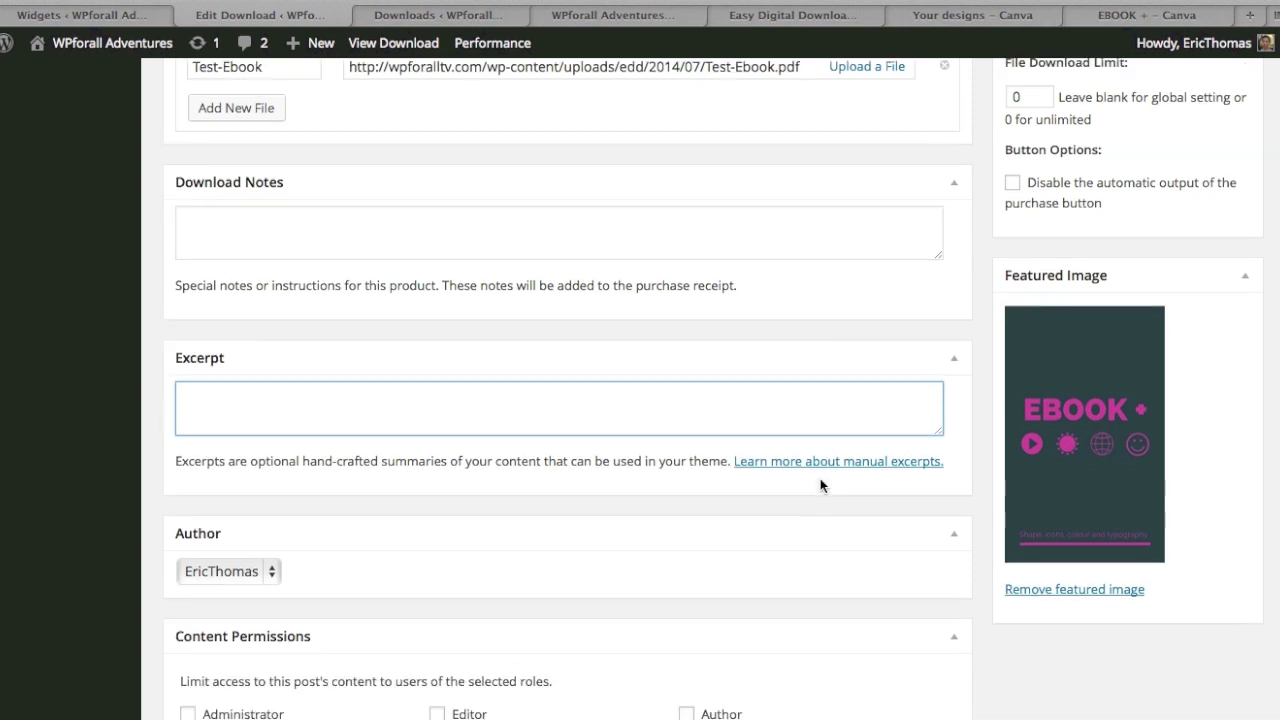
pyautogui.scroll(3, 956, 476)
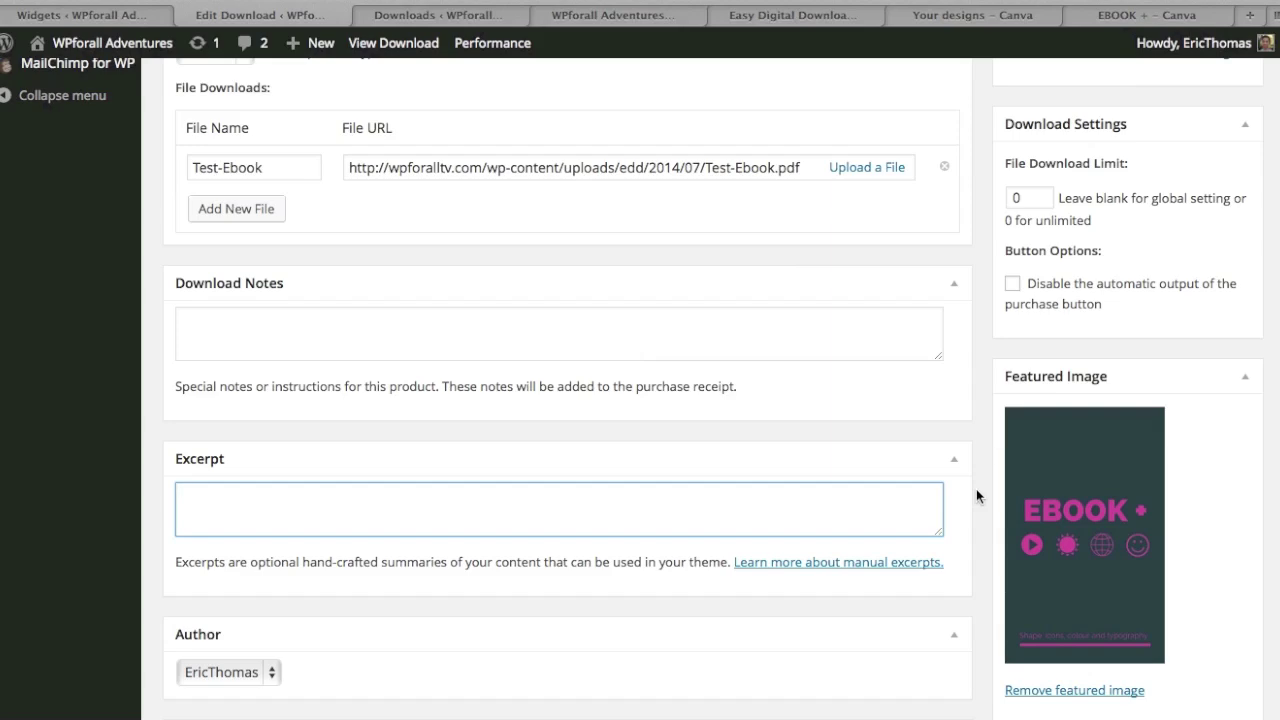
pyautogui.scroll(10, 976, 489)
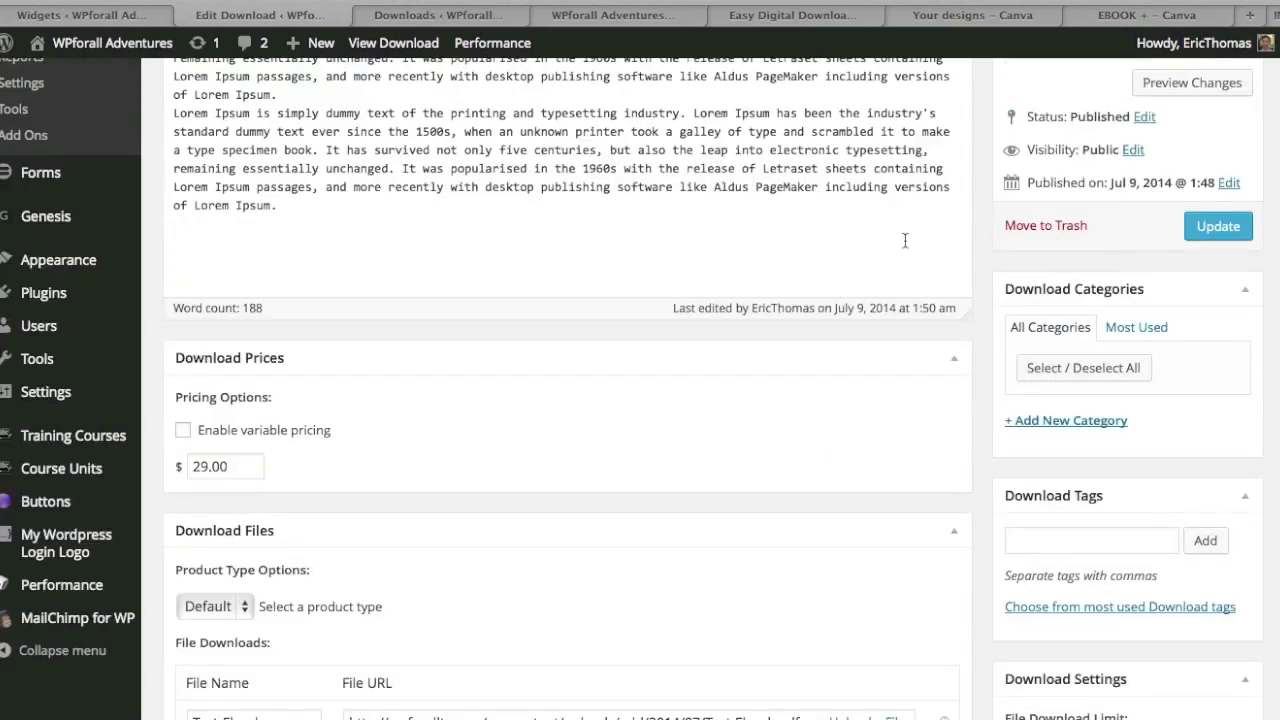
pyautogui.scroll(2, 905, 235)
pyautogui.scroll(2, 826, 183)
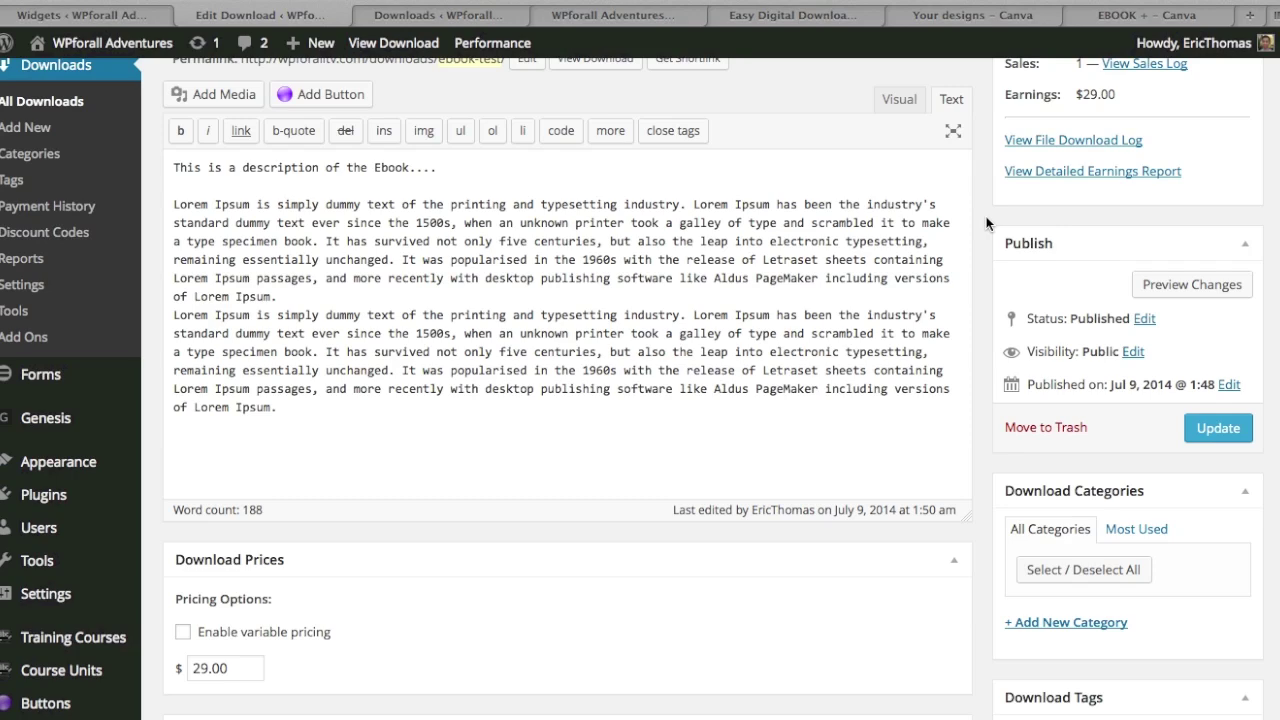
pyautogui.scroll(4, 979, 220)
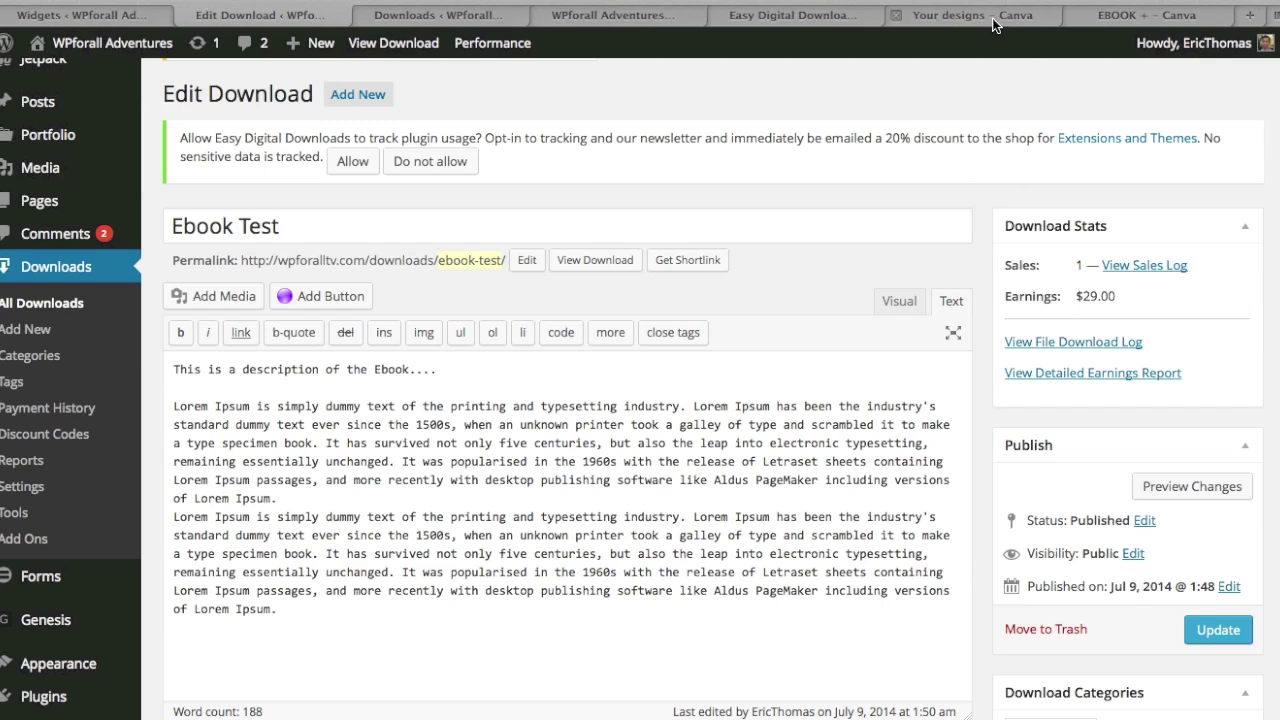
# - Browse the Canva designs dashboard and home page of saved designs
pyautogui.click(993, 16)
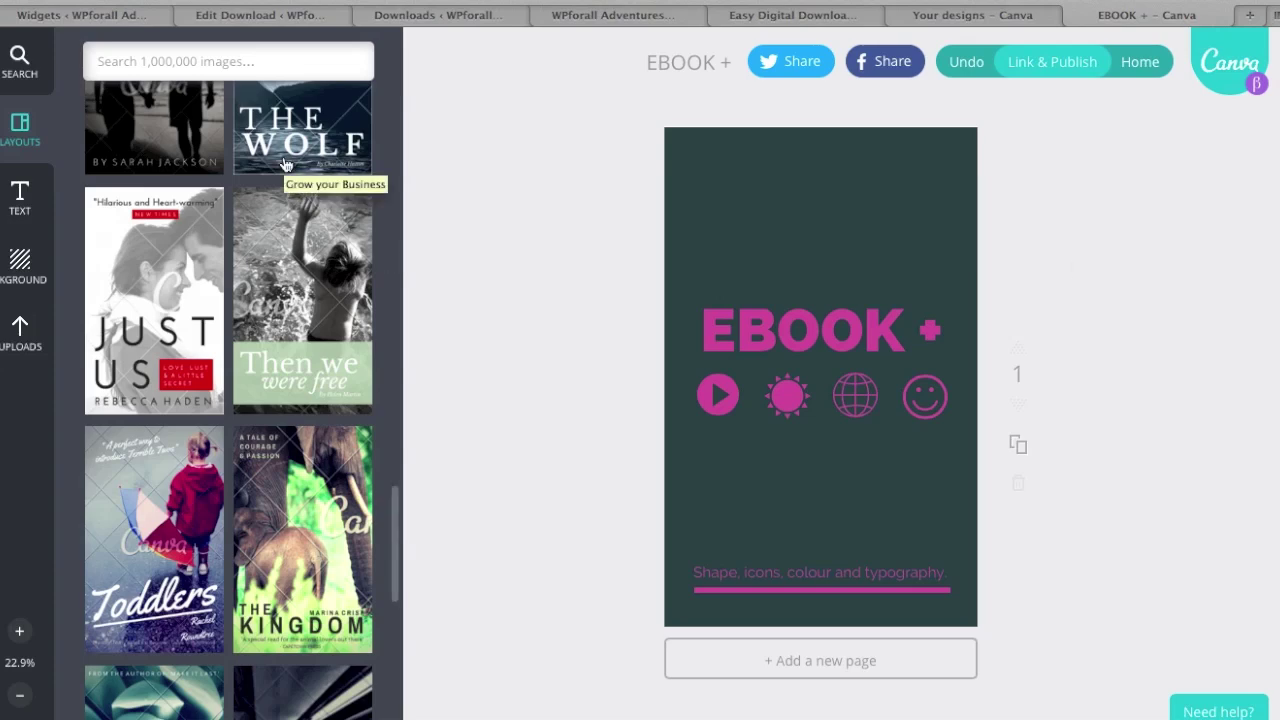
pyautogui.scroll(-6, 283, 165)
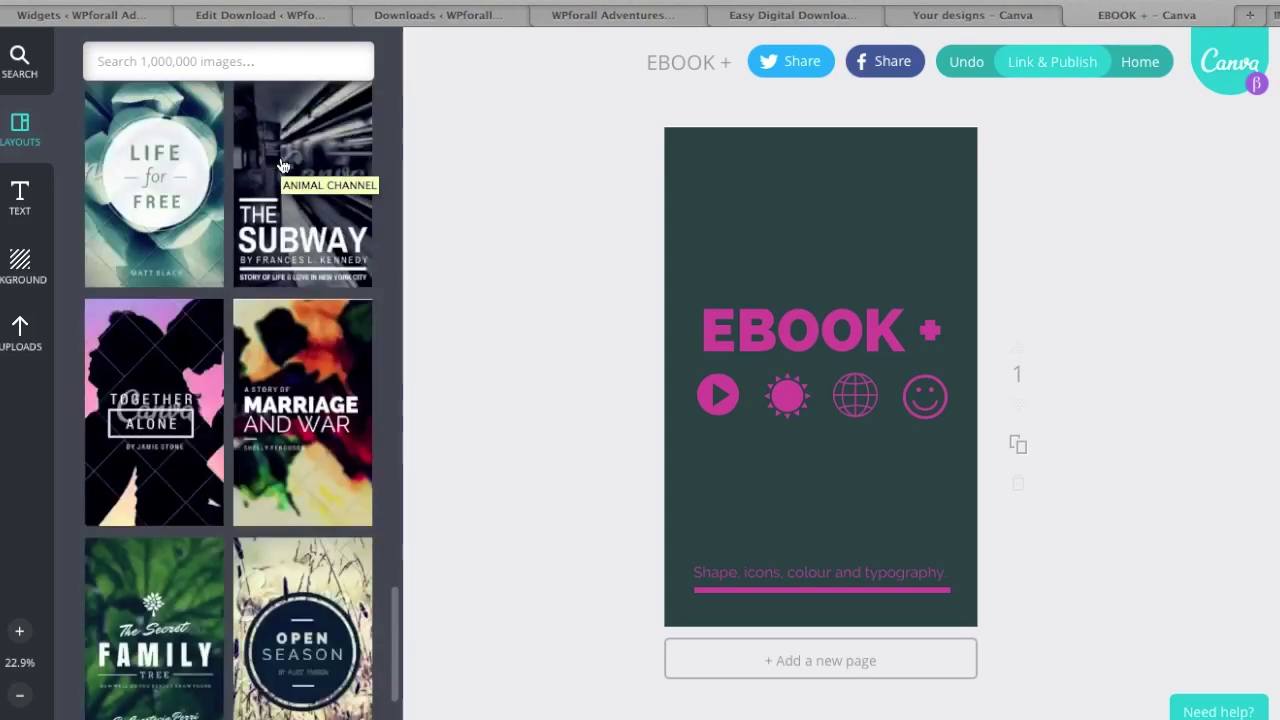
pyautogui.scroll(-1, 283, 165)
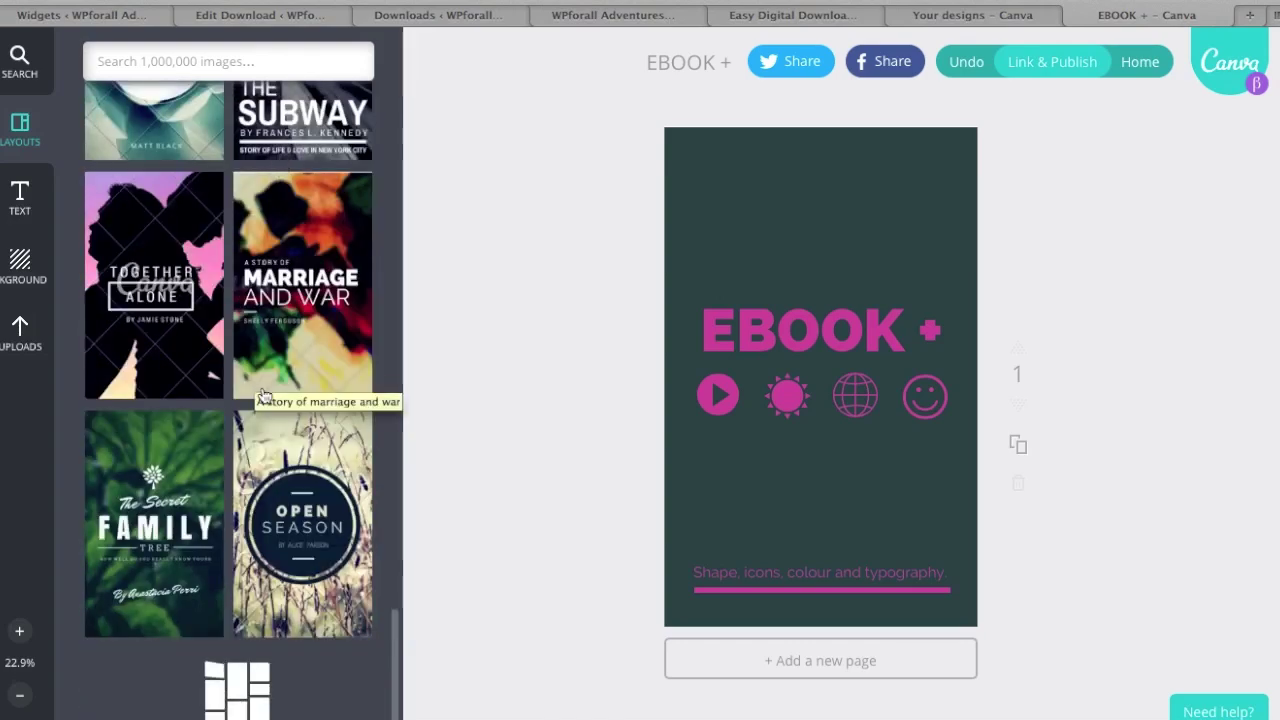
pyautogui.scroll(10, 328, 398)
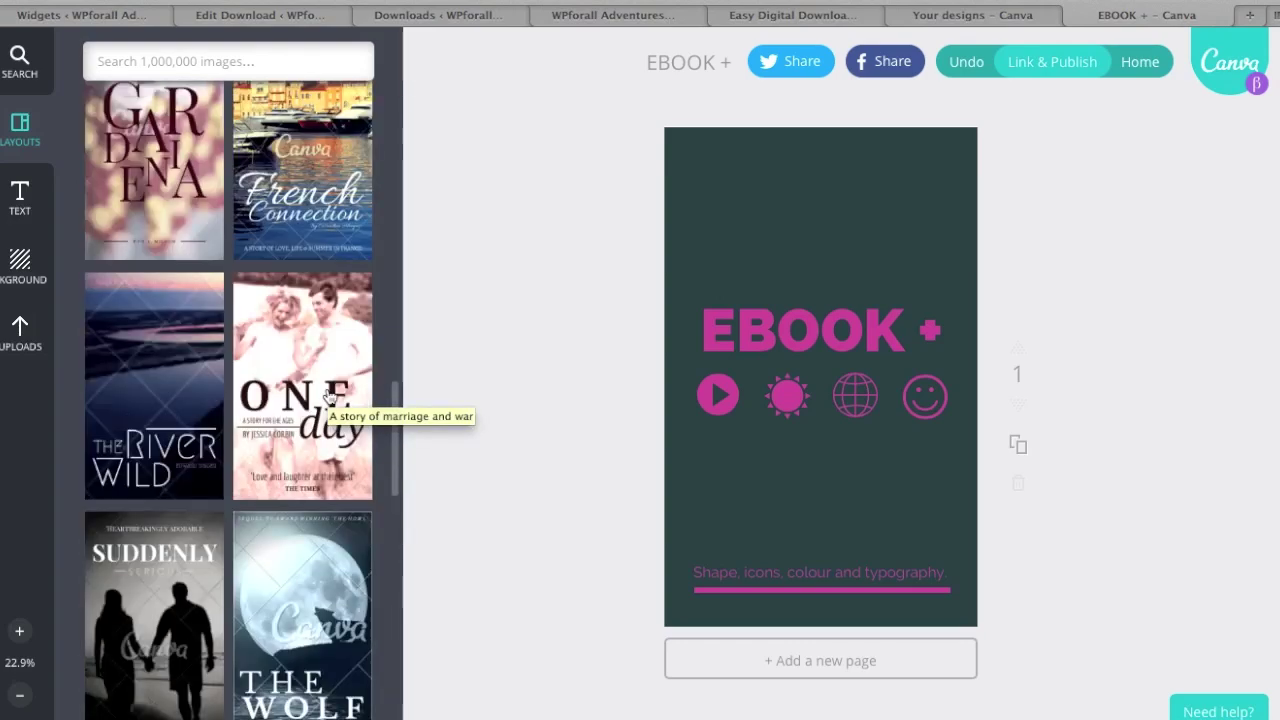
pyautogui.scroll(5, 328, 398)
pyautogui.click(960, 15)
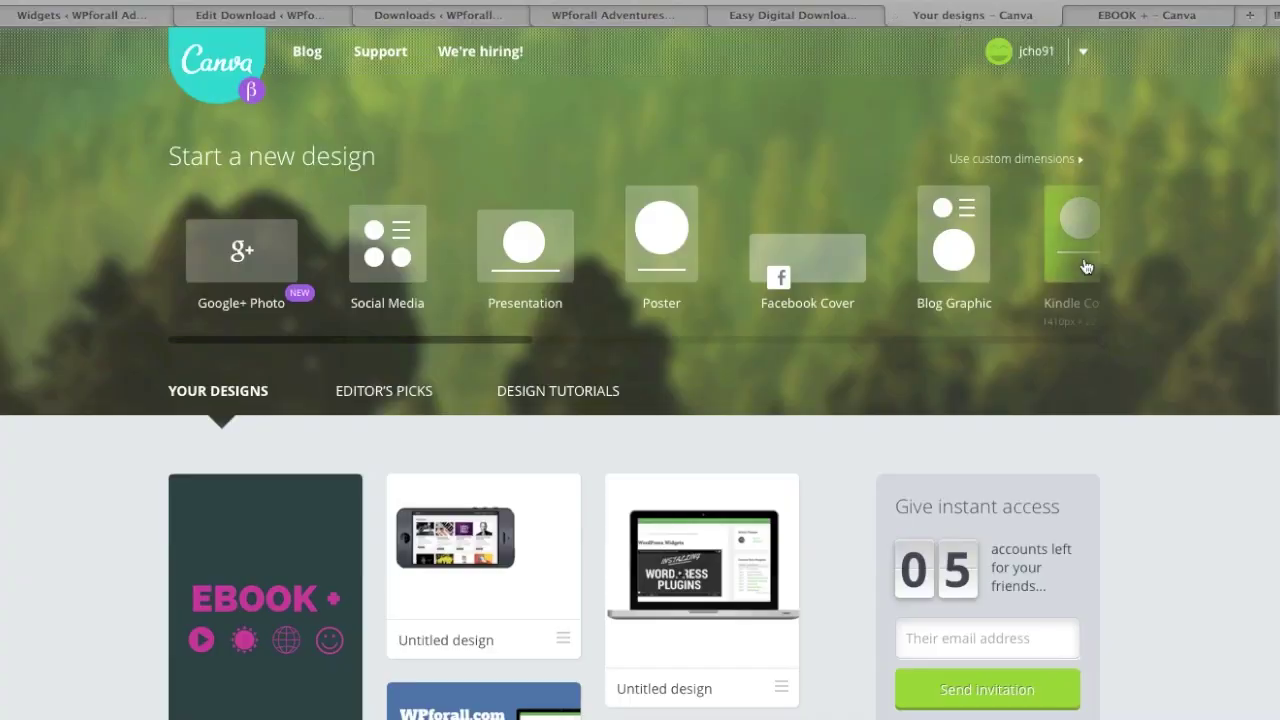
# - Return to the pink EBOOK + cover design, review it, and bring up its publishing options
pyautogui.click(1144, 22)
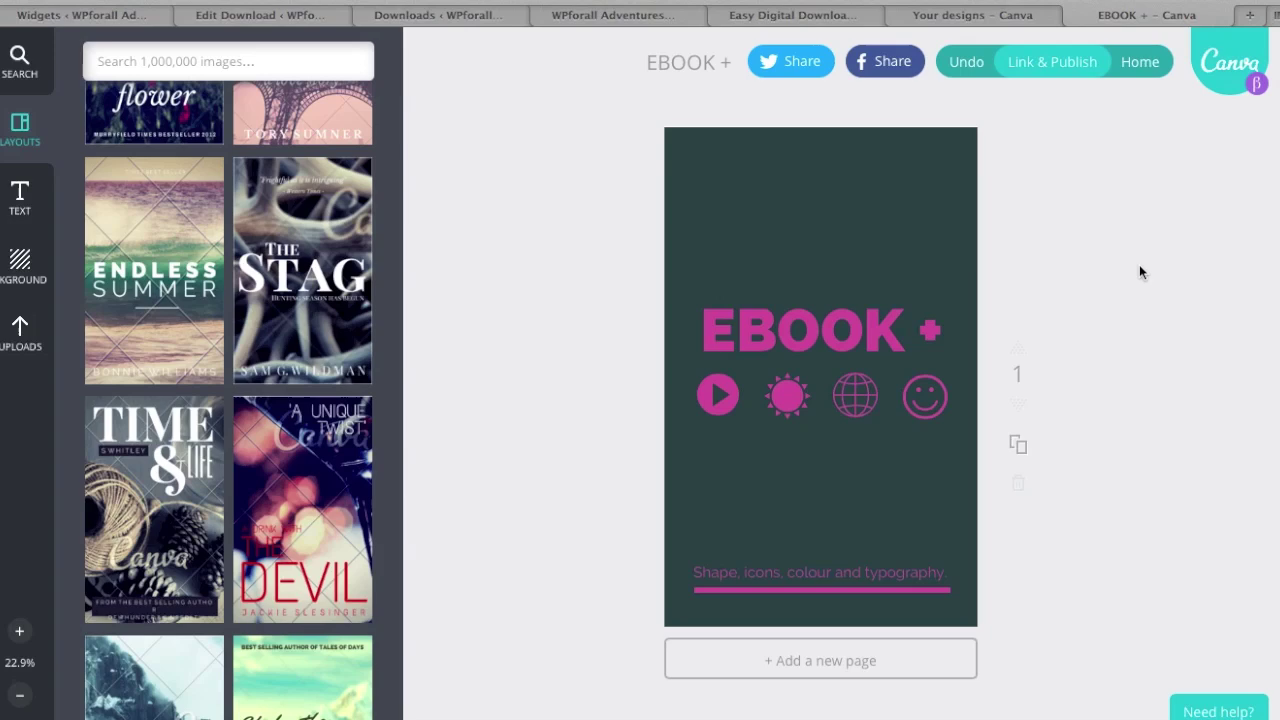
pyautogui.scroll(3, 195, 340)
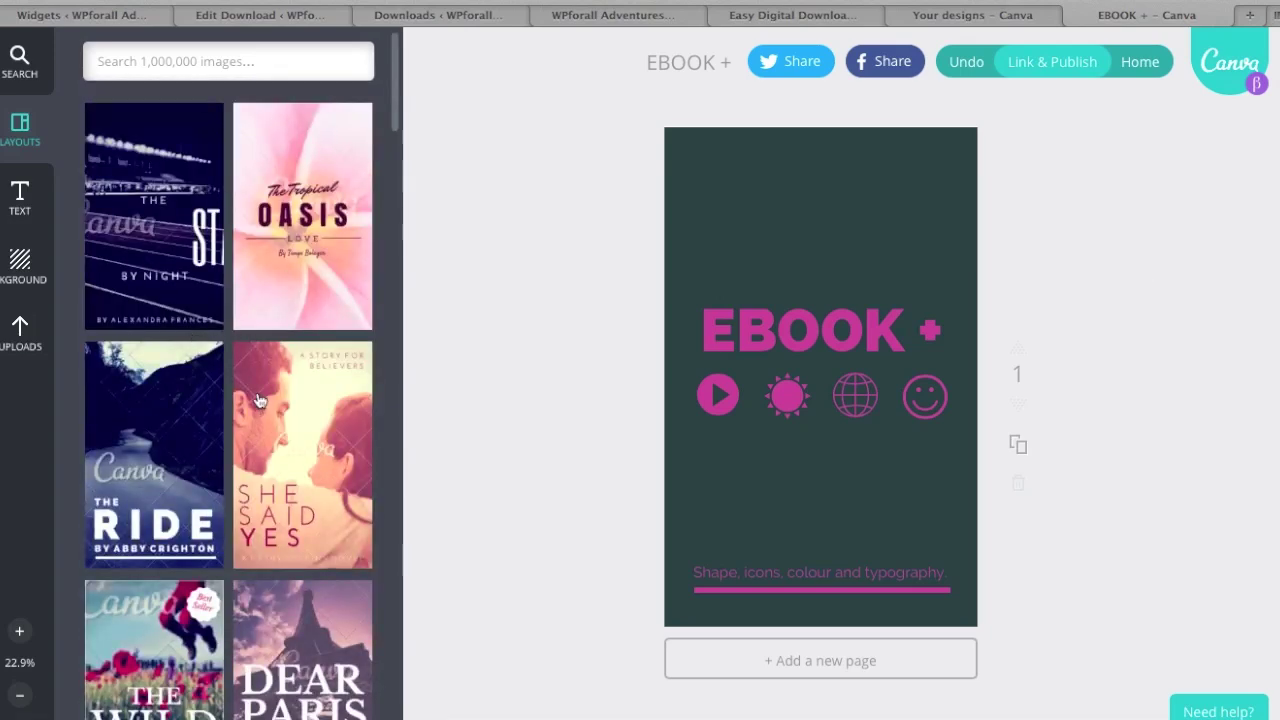
pyautogui.scroll(-4, 257, 400)
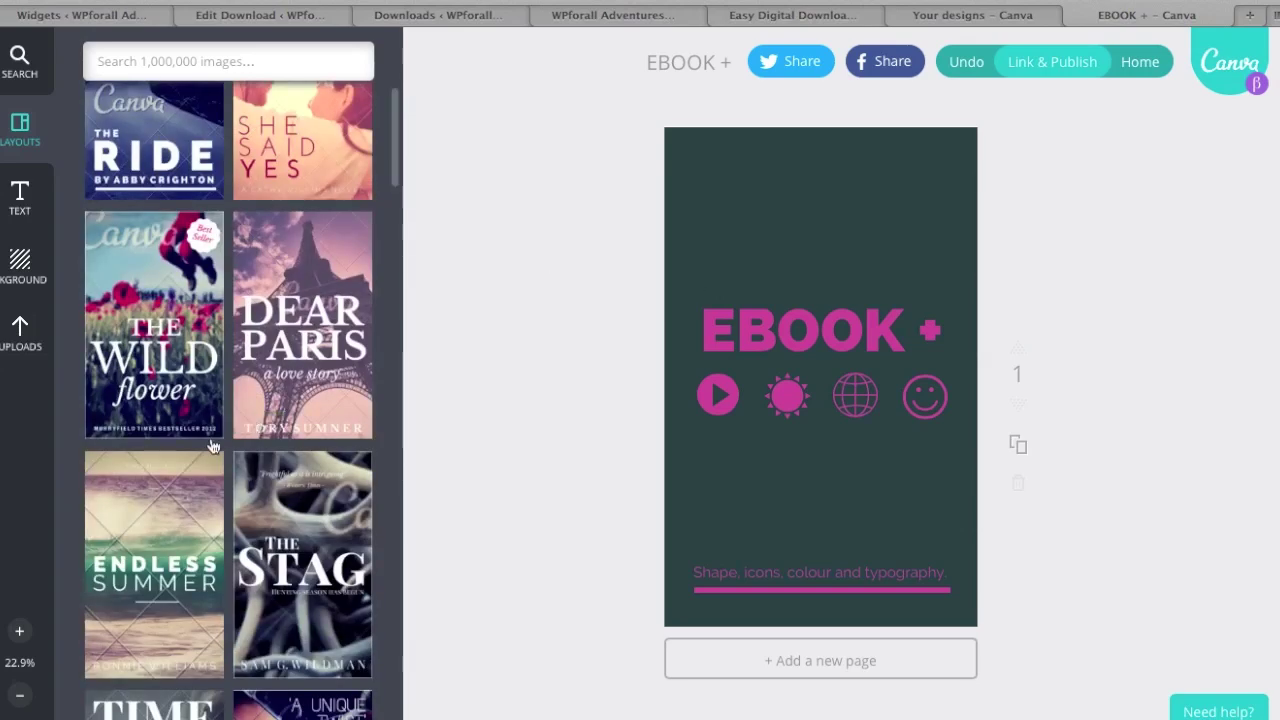
pyautogui.scroll(-1, 212, 455)
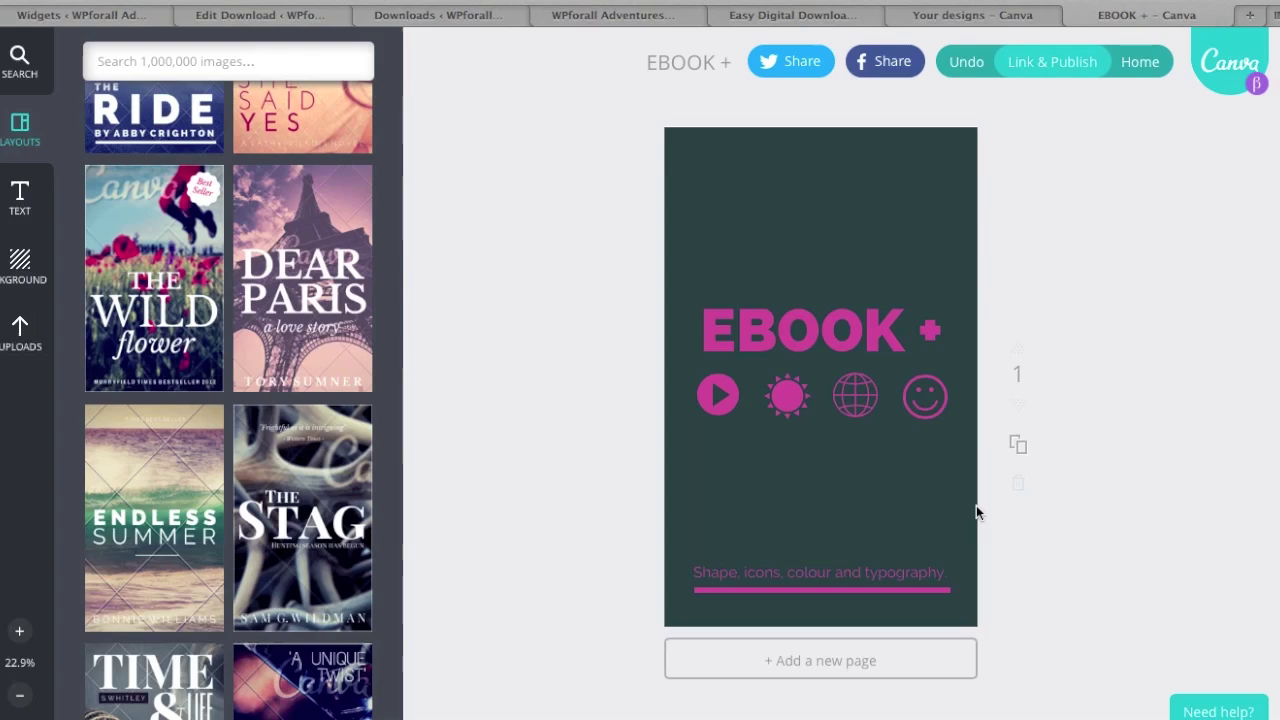
pyautogui.scroll(-6, 320, 390)
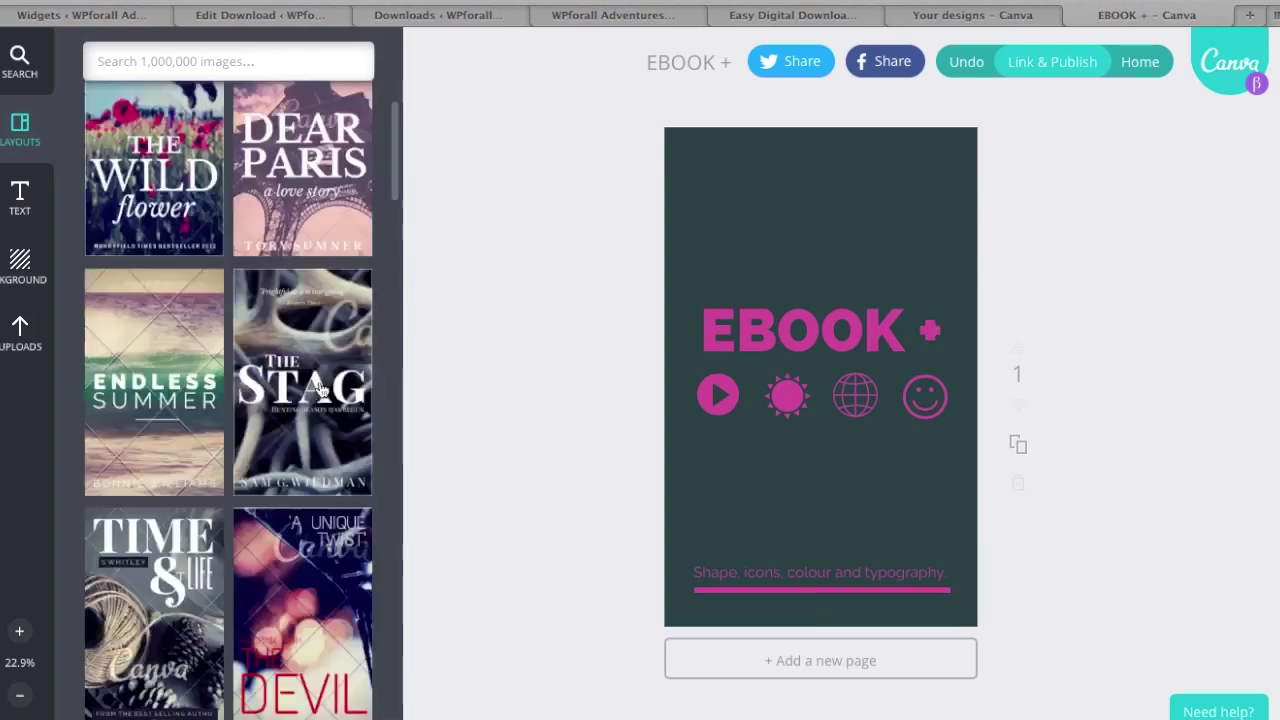
pyautogui.scroll(-5, 320, 390)
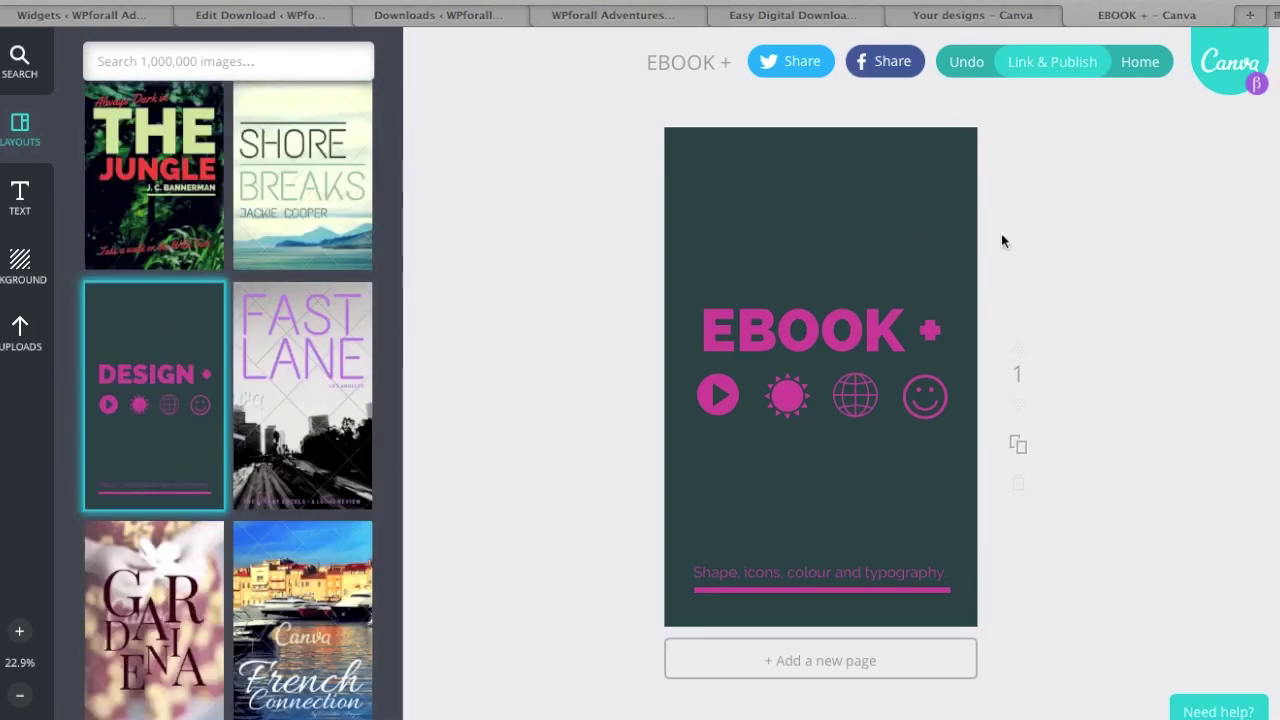
pyautogui.click(1050, 61)
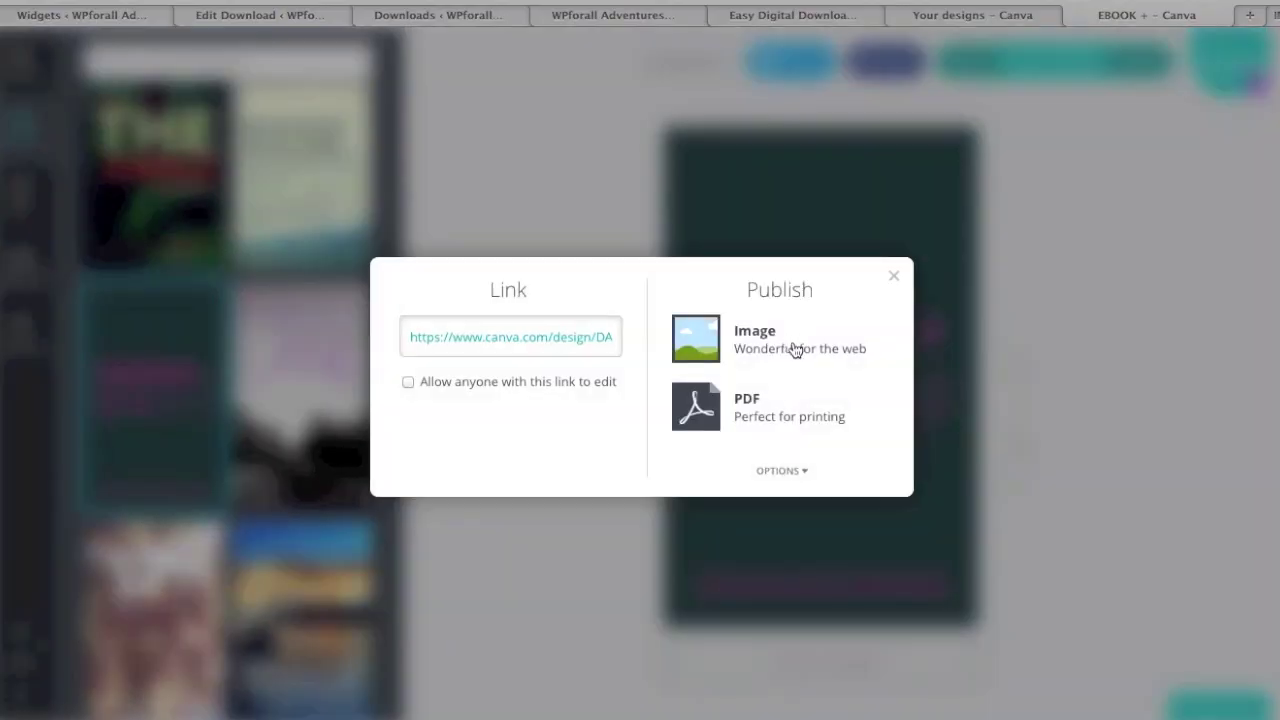
# - Publish the EBOOK + cover as a web image, then switch to the Easy Digital Downloads site
pyautogui.click(795, 349)
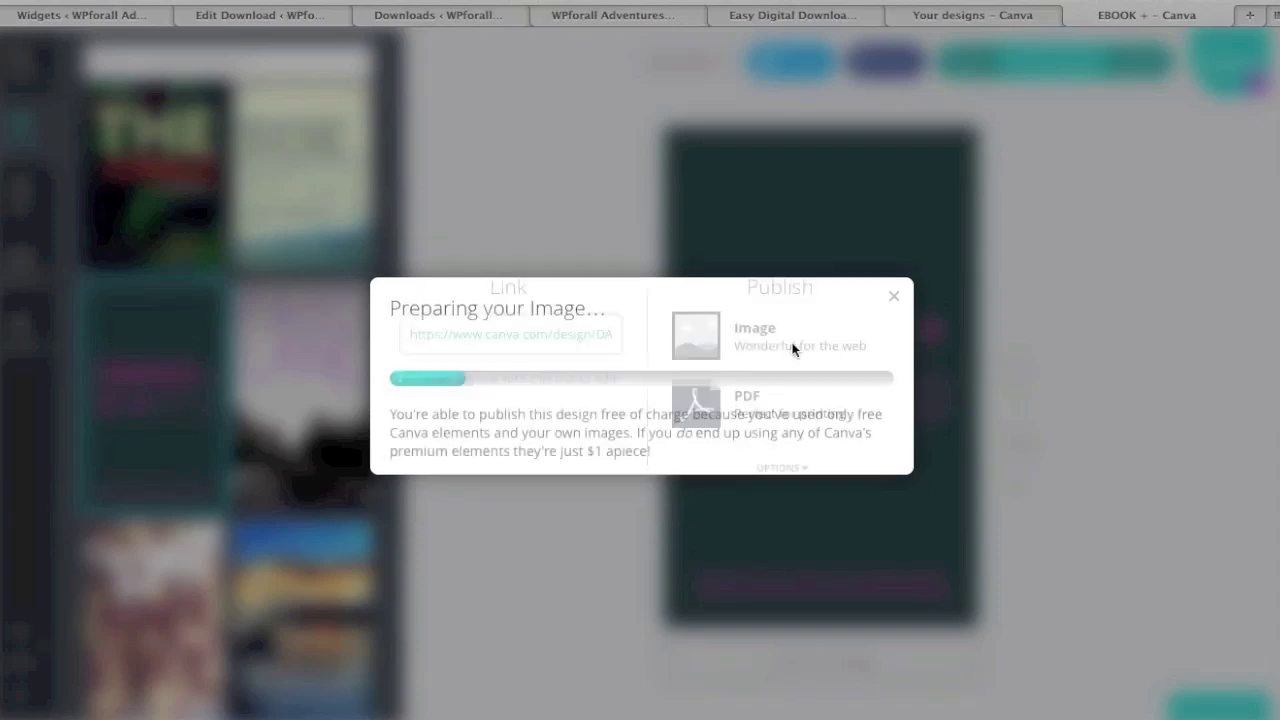
pyautogui.click(897, 310)
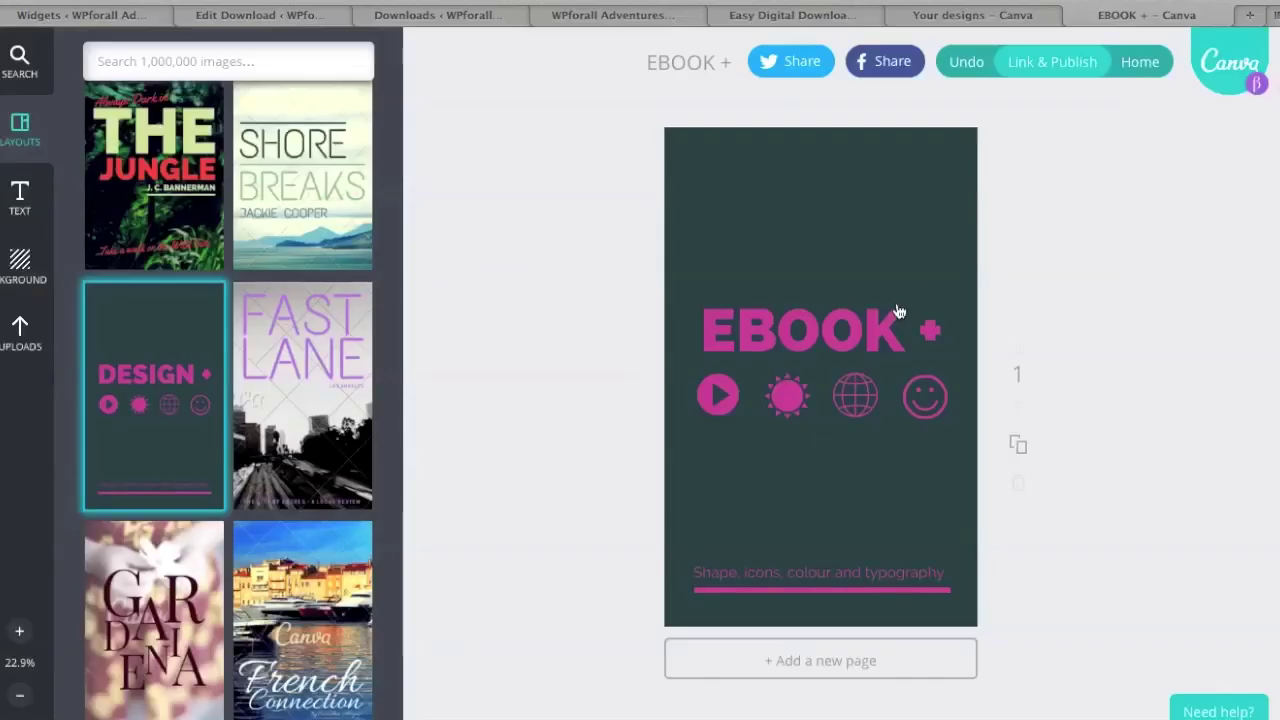
pyautogui.click(781, 16)
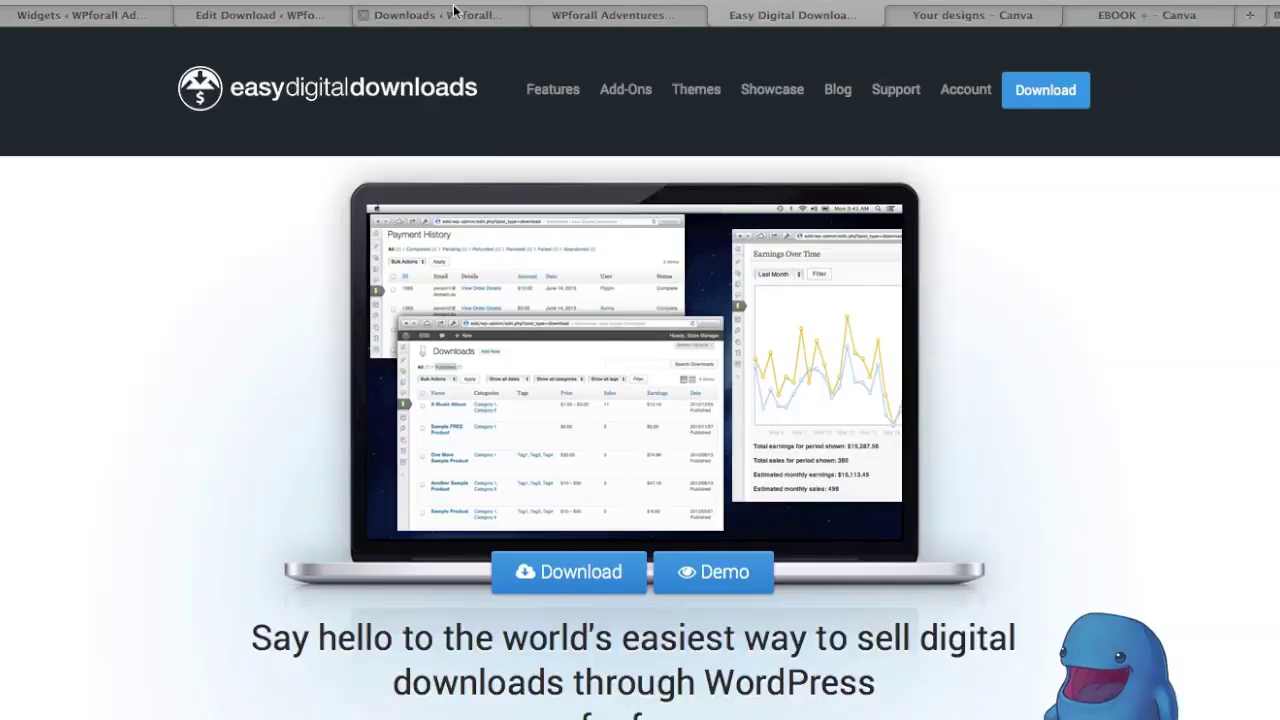
# - Open the Ebook Test product page in a new tab from its editor
pyautogui.click(273, 14)
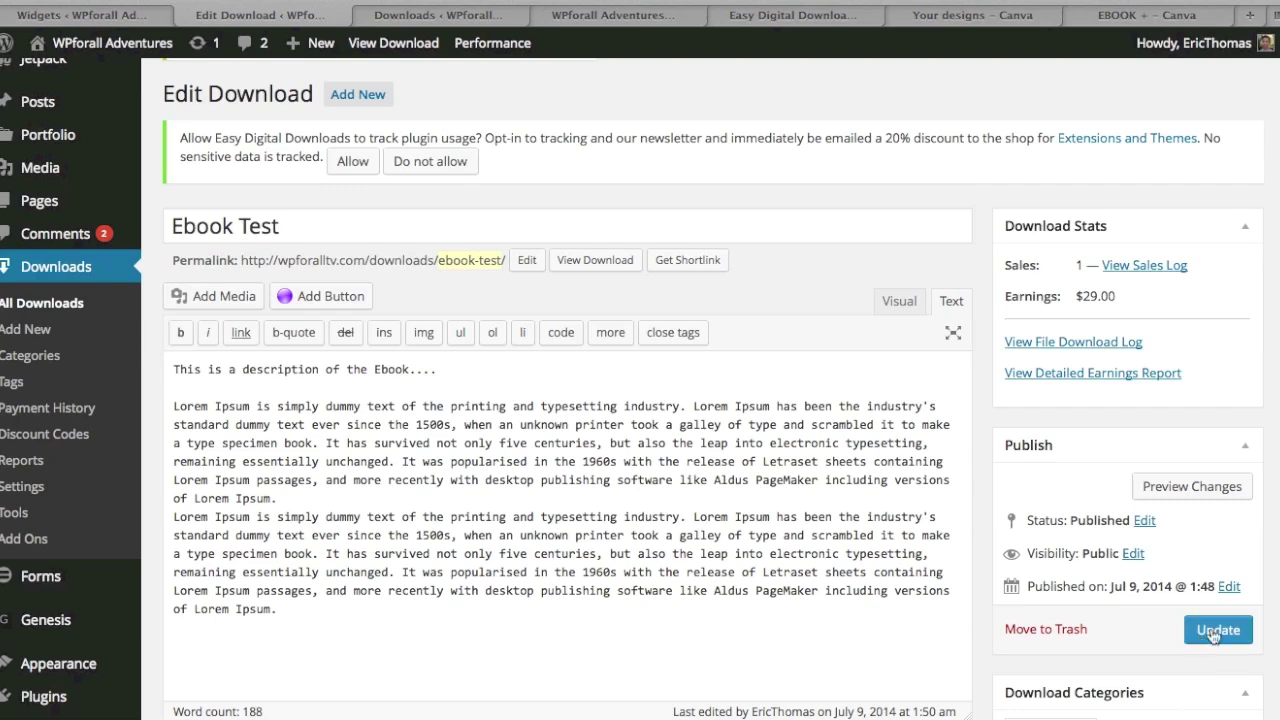
pyautogui.rightClick(588, 268)
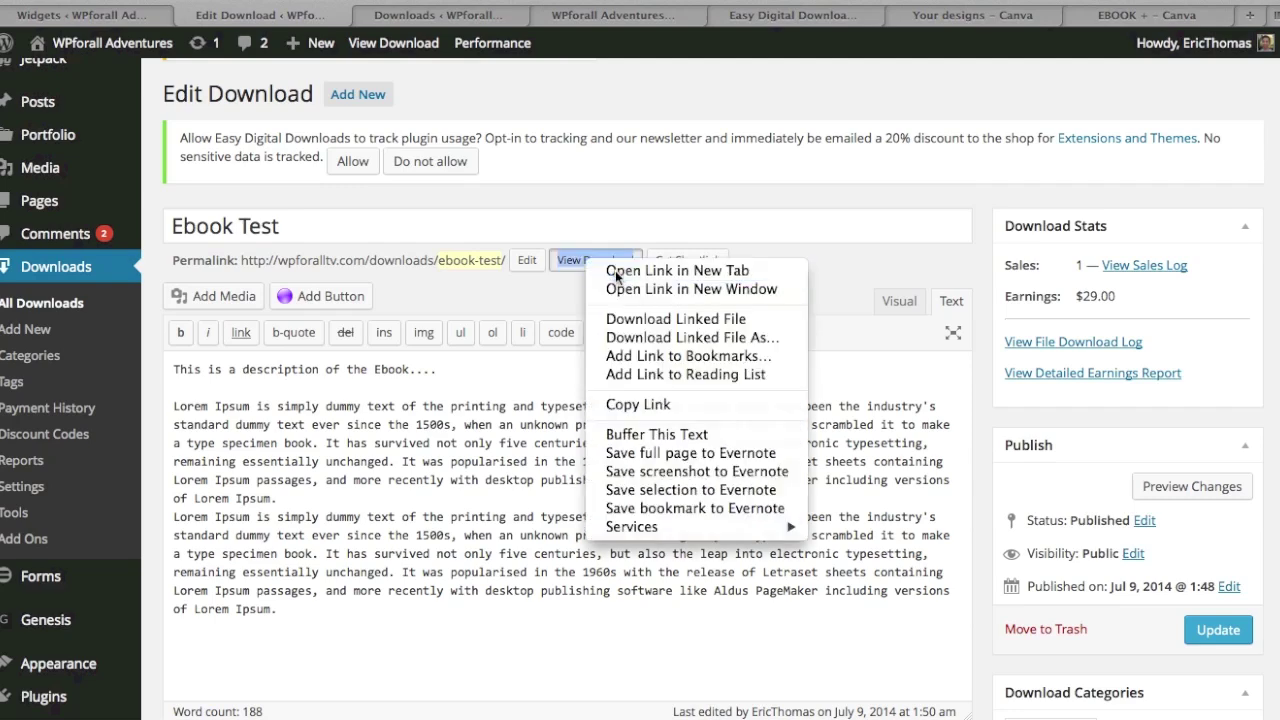
pyautogui.click(612, 268)
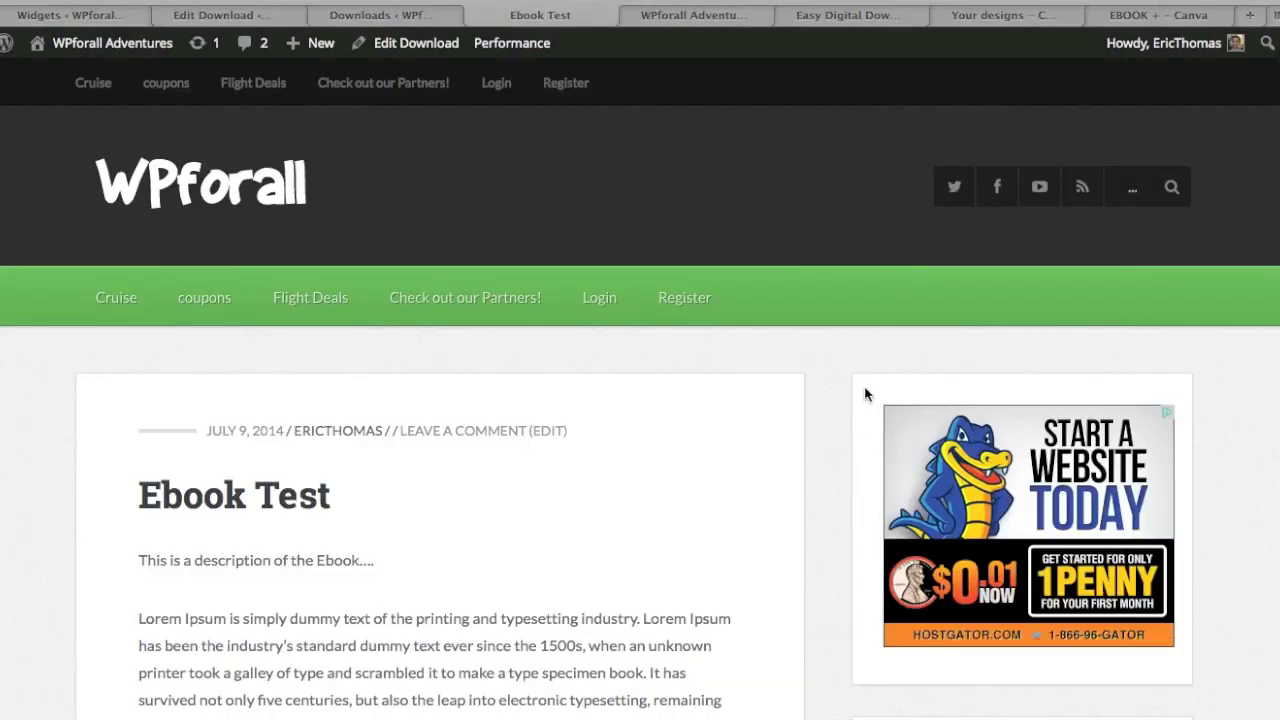
# - Add Ebook Test to the cart for $29.00 and proceed to checkout
pyautogui.scroll(-6, 1080, 380)
pyautogui.scroll(4, 846, 381)
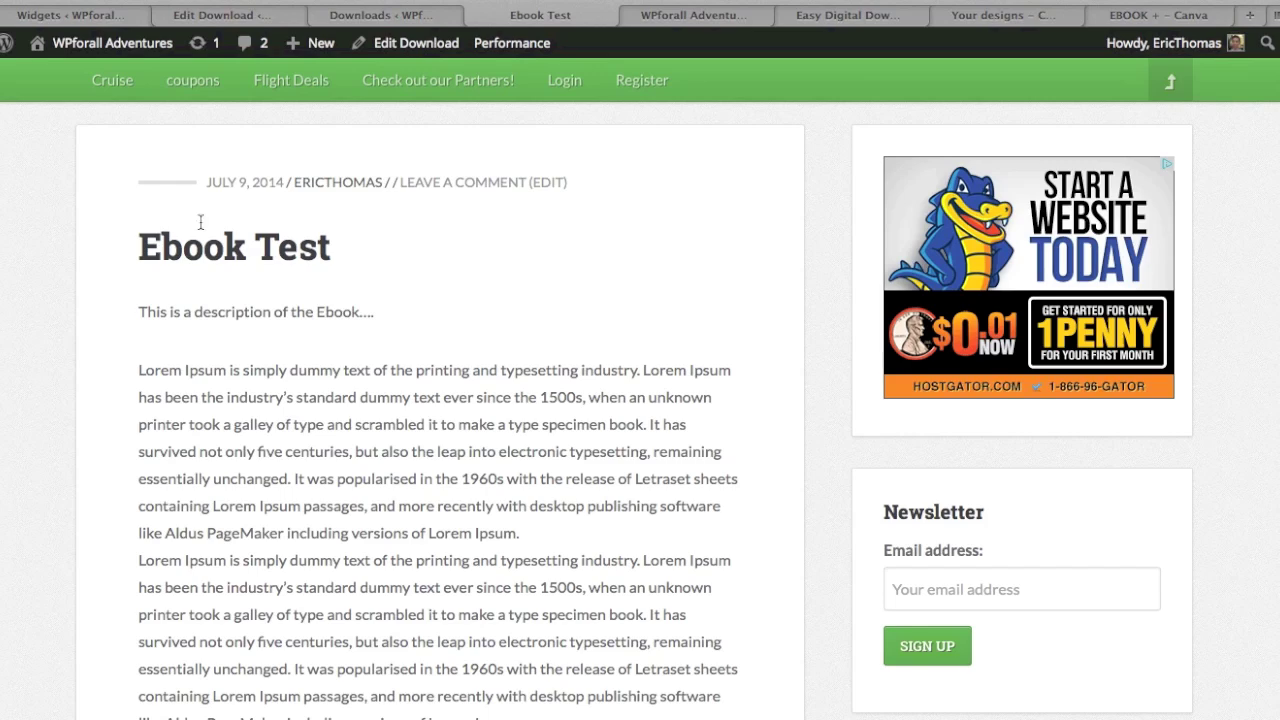
pyautogui.moveTo(135, 238); pyautogui.dragTo(369, 257)
pyautogui.click(505, 290)
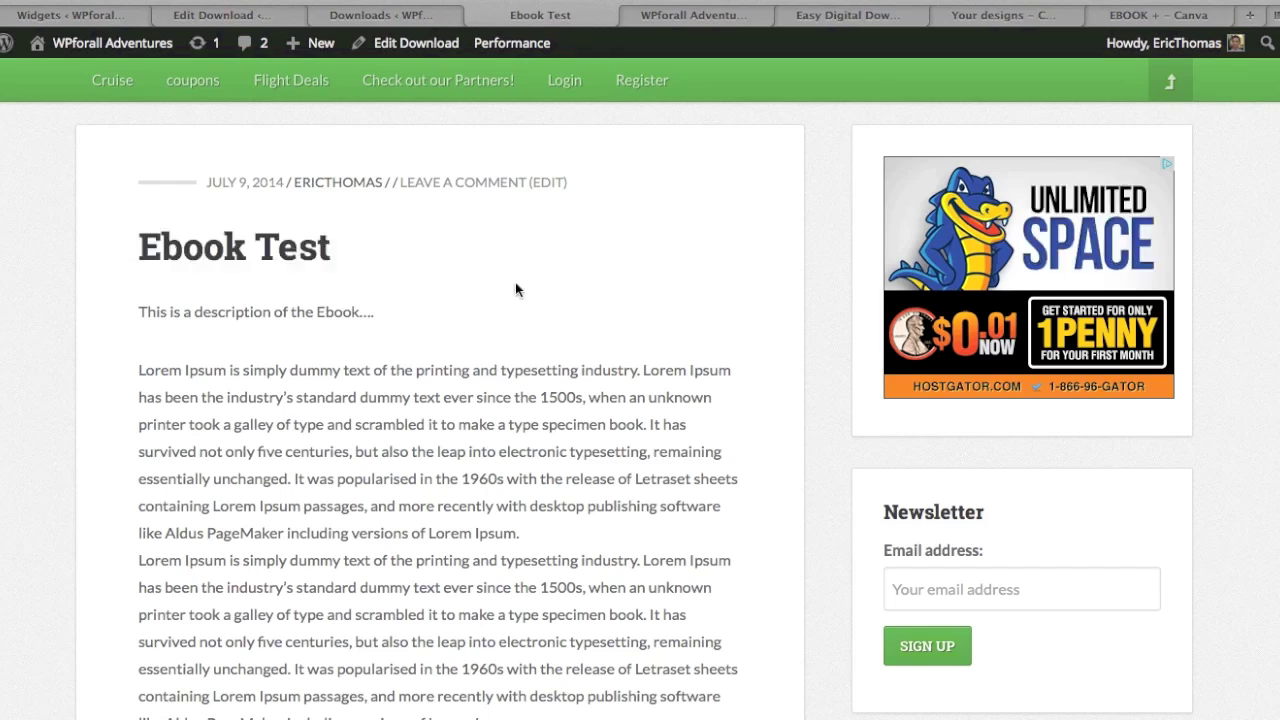
pyautogui.scroll(-2, 483, 430)
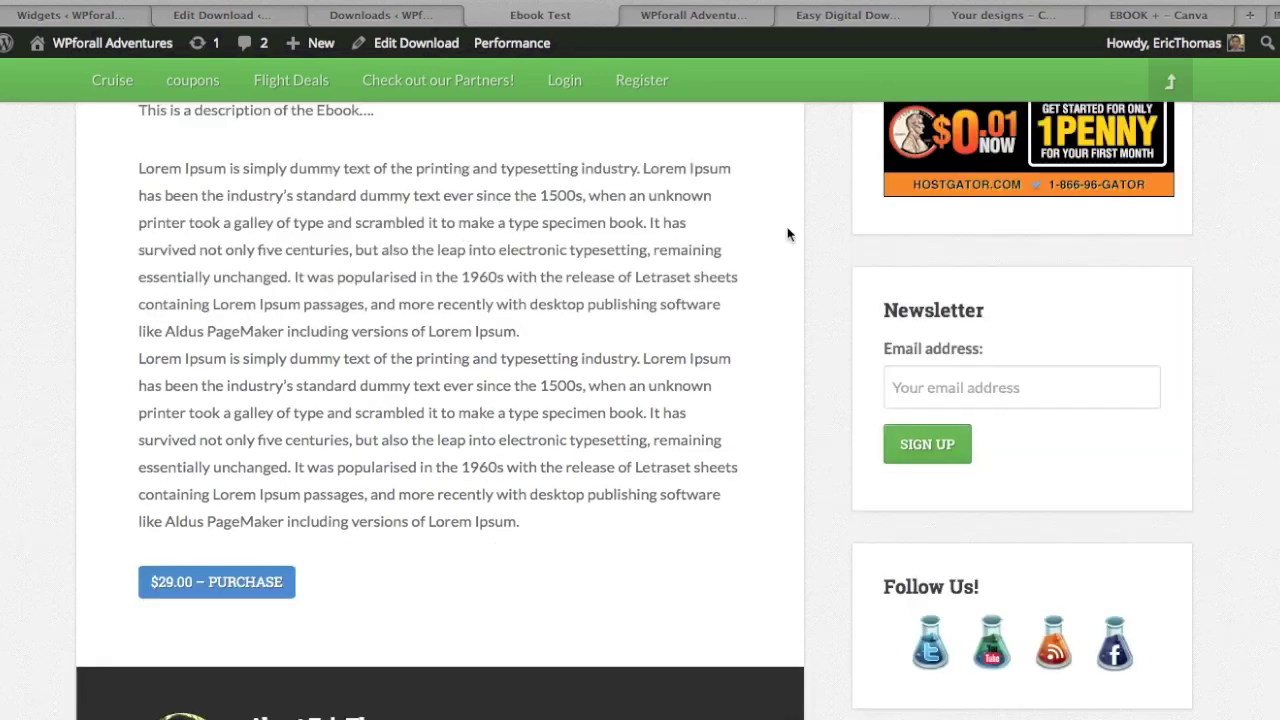
pyautogui.scroll(-2, 154, 540)
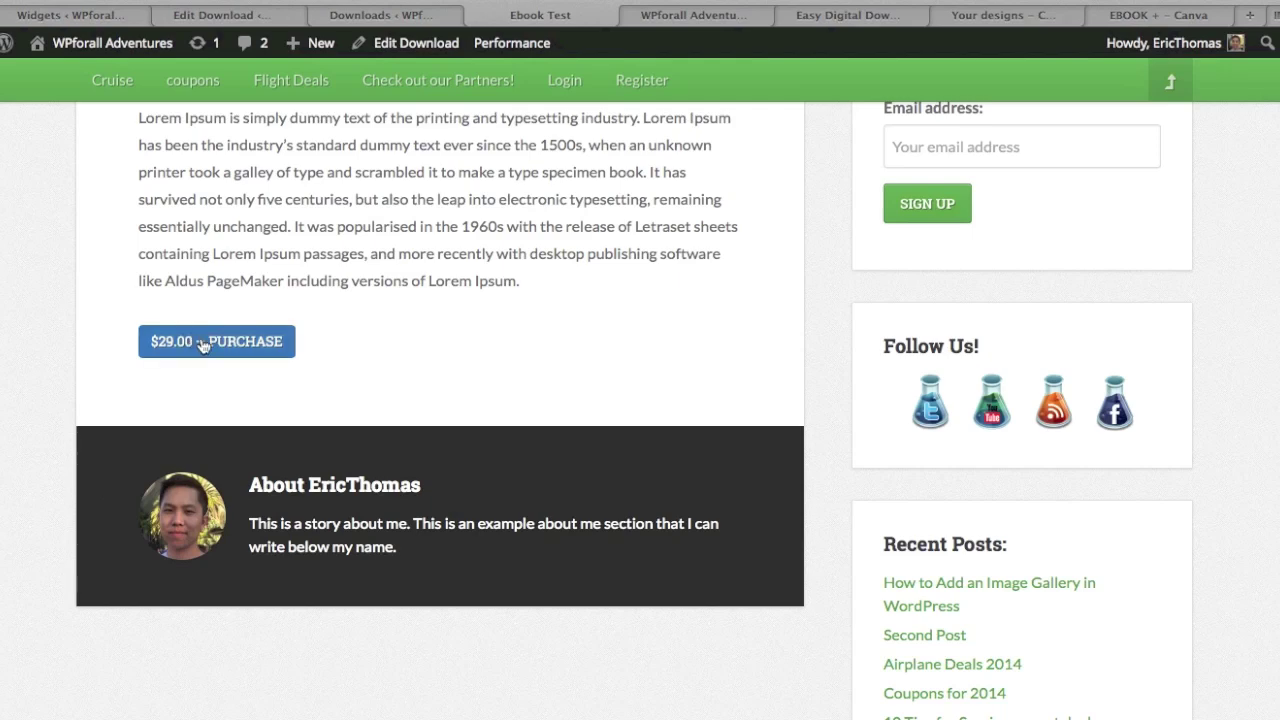
pyautogui.click(203, 343)
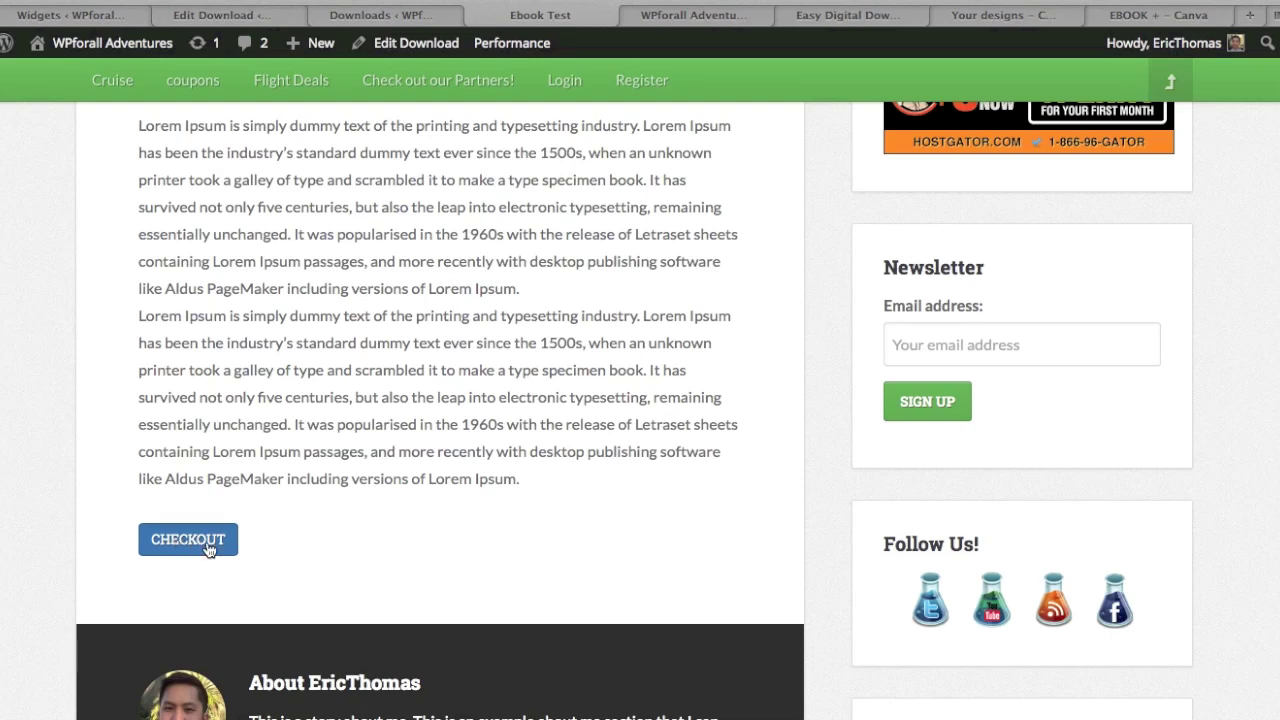
pyautogui.click(208, 548)
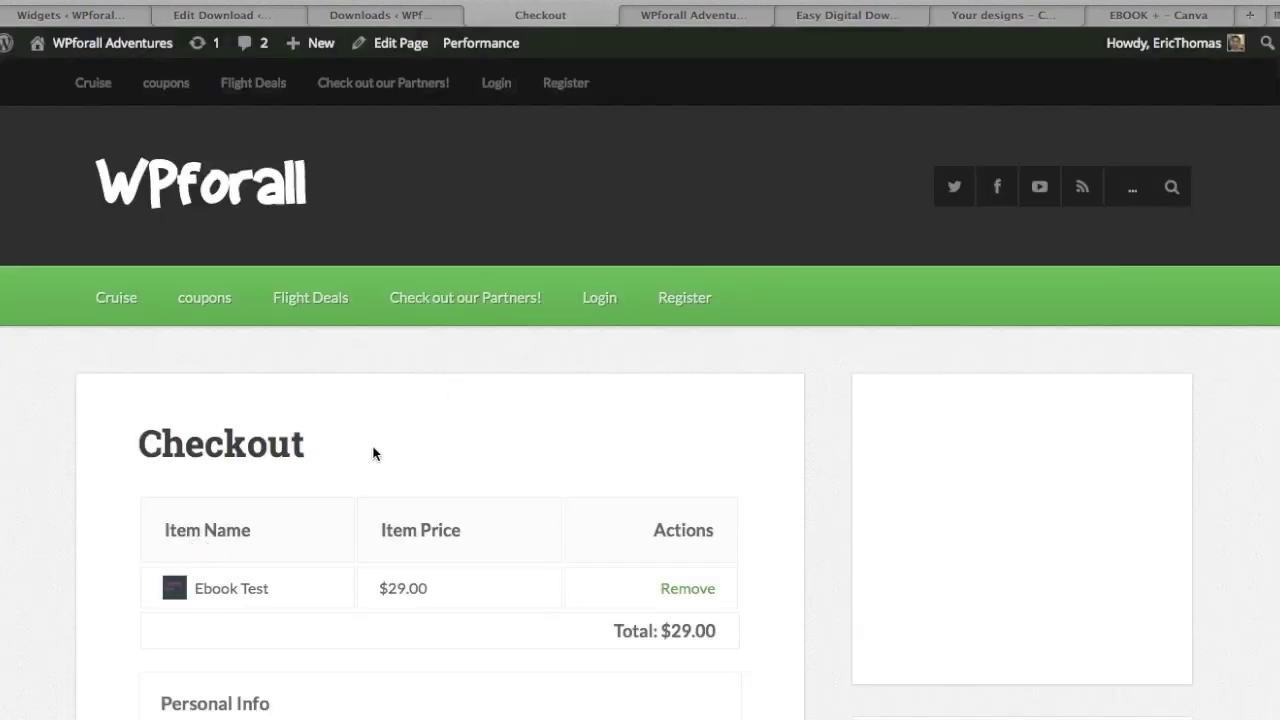
# - Review the prefilled checkout form, including the Personal Info email address field
pyautogui.scroll(-1, 133, 441)
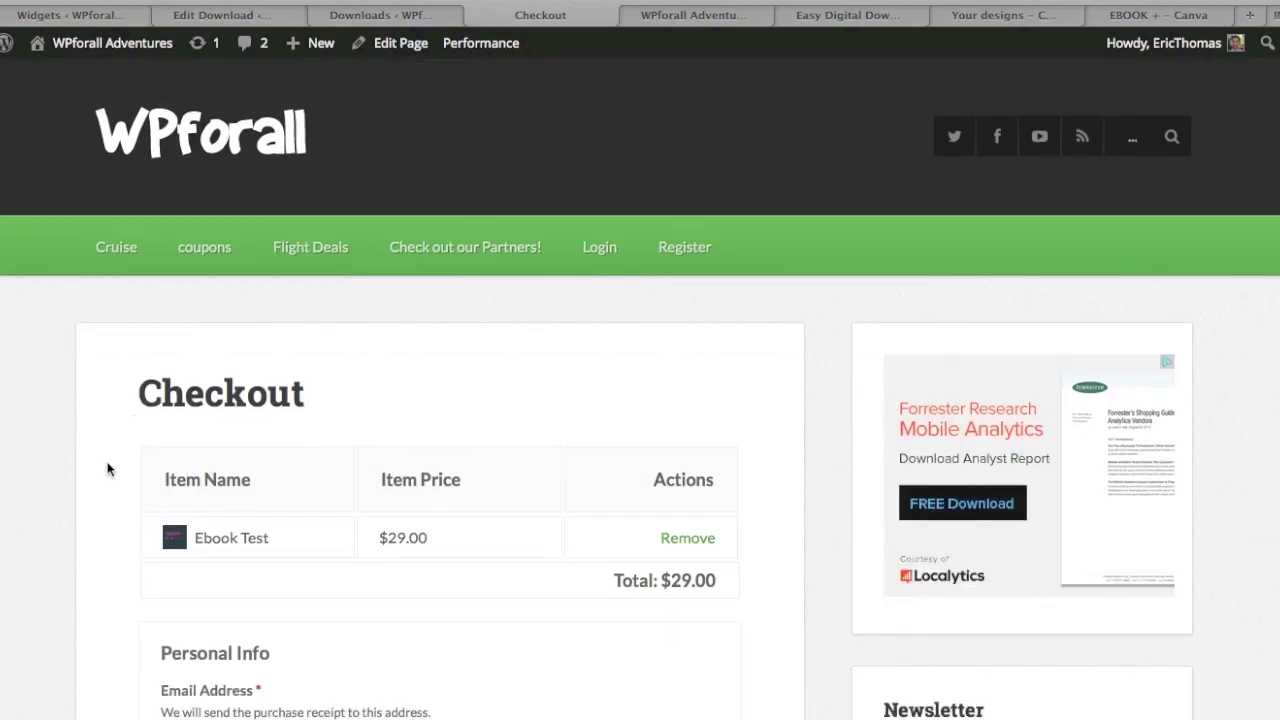
pyautogui.scroll(-4, 106, 466)
pyautogui.scroll(-1, 106, 472)
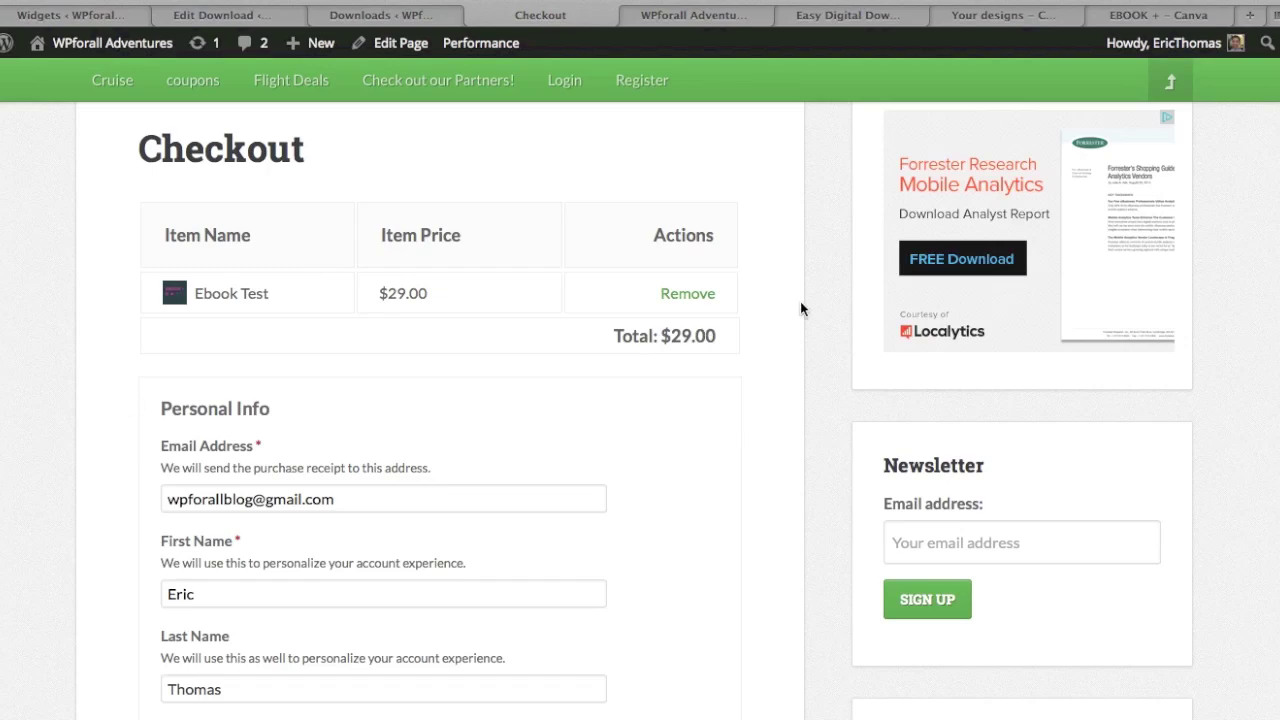
pyautogui.scroll(-1, 800, 301)
pyautogui.tripleClick(434, 453)
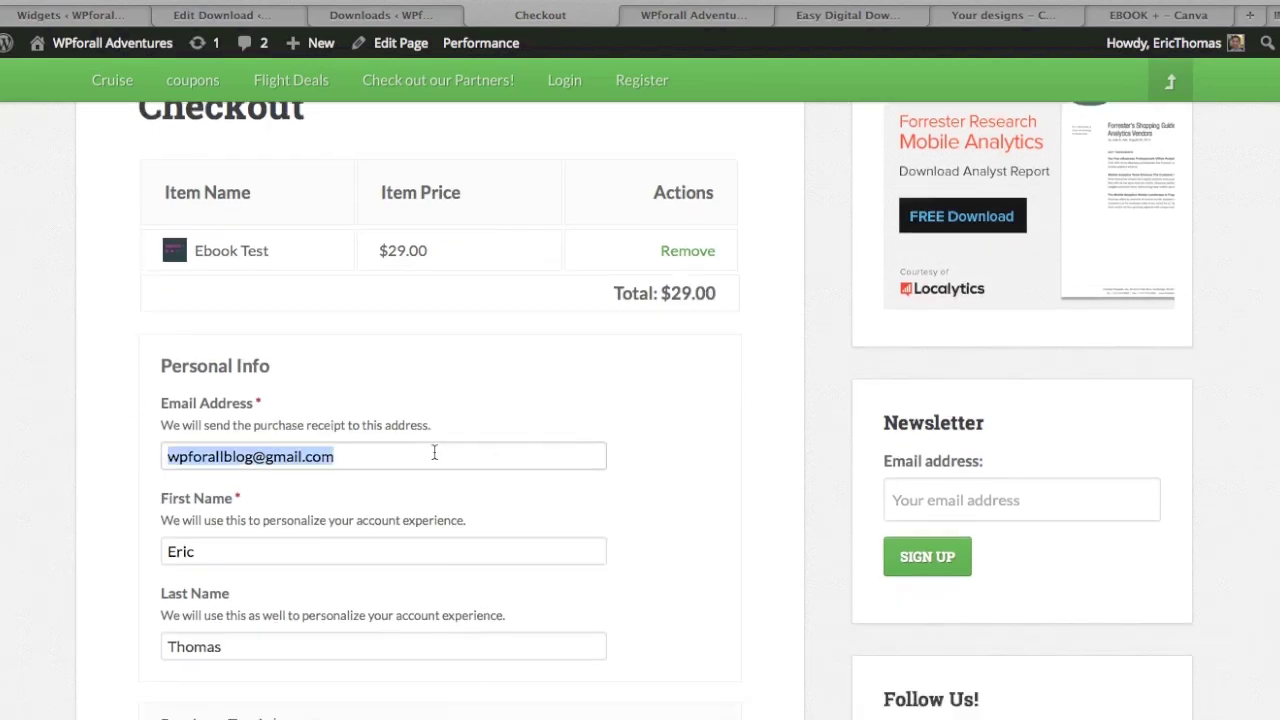
pyautogui.scroll(-5, 697, 457)
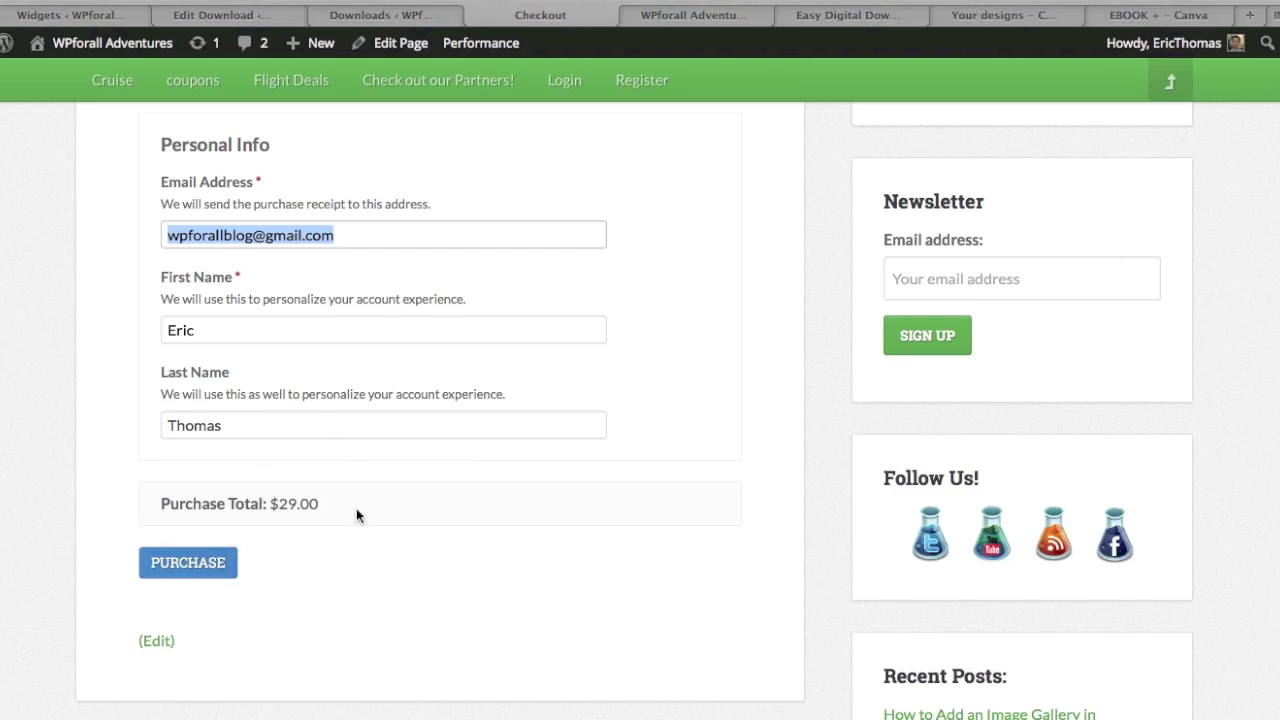
pyautogui.scroll(5, 594, 506)
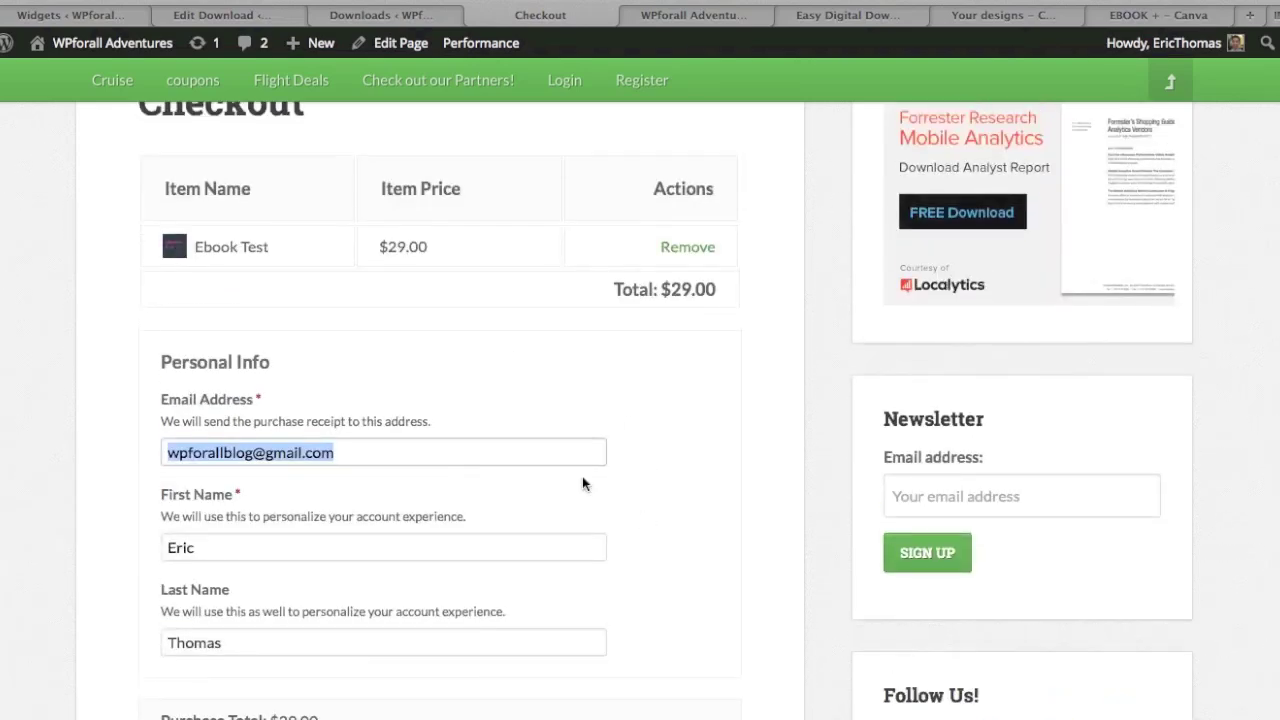
pyautogui.scroll(1, 703, 457)
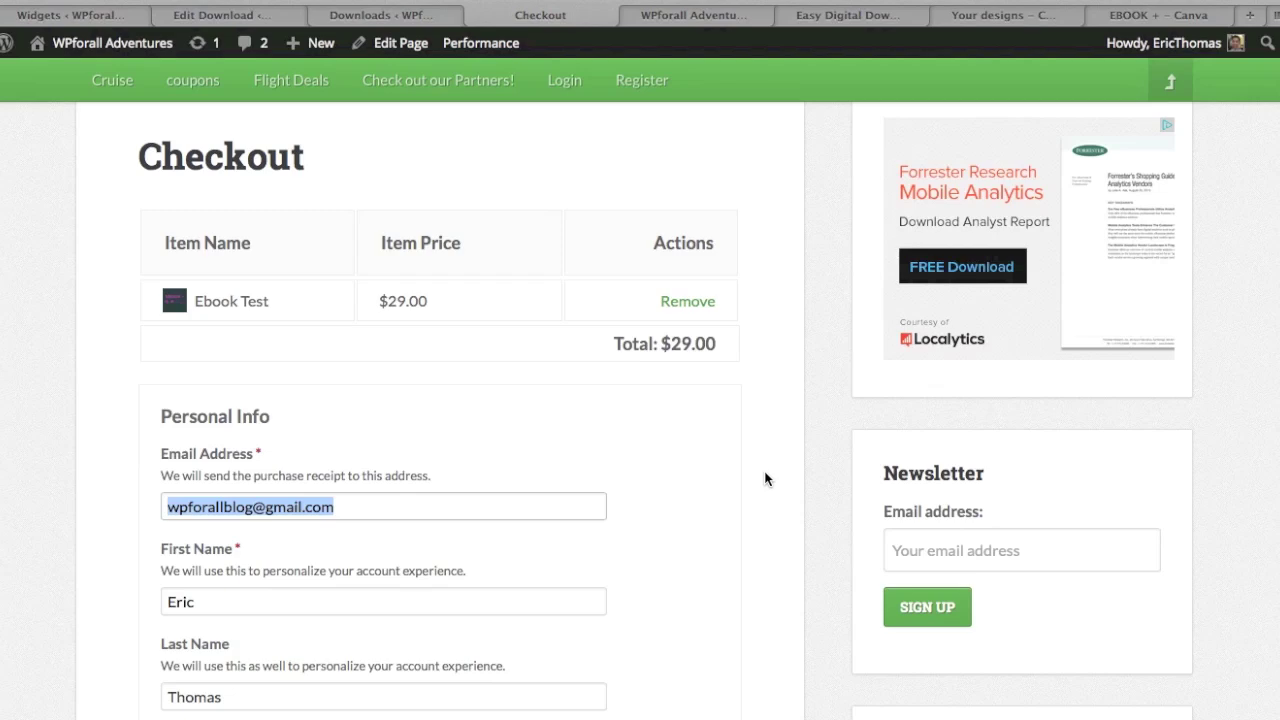
pyautogui.scroll(-7, 763, 477)
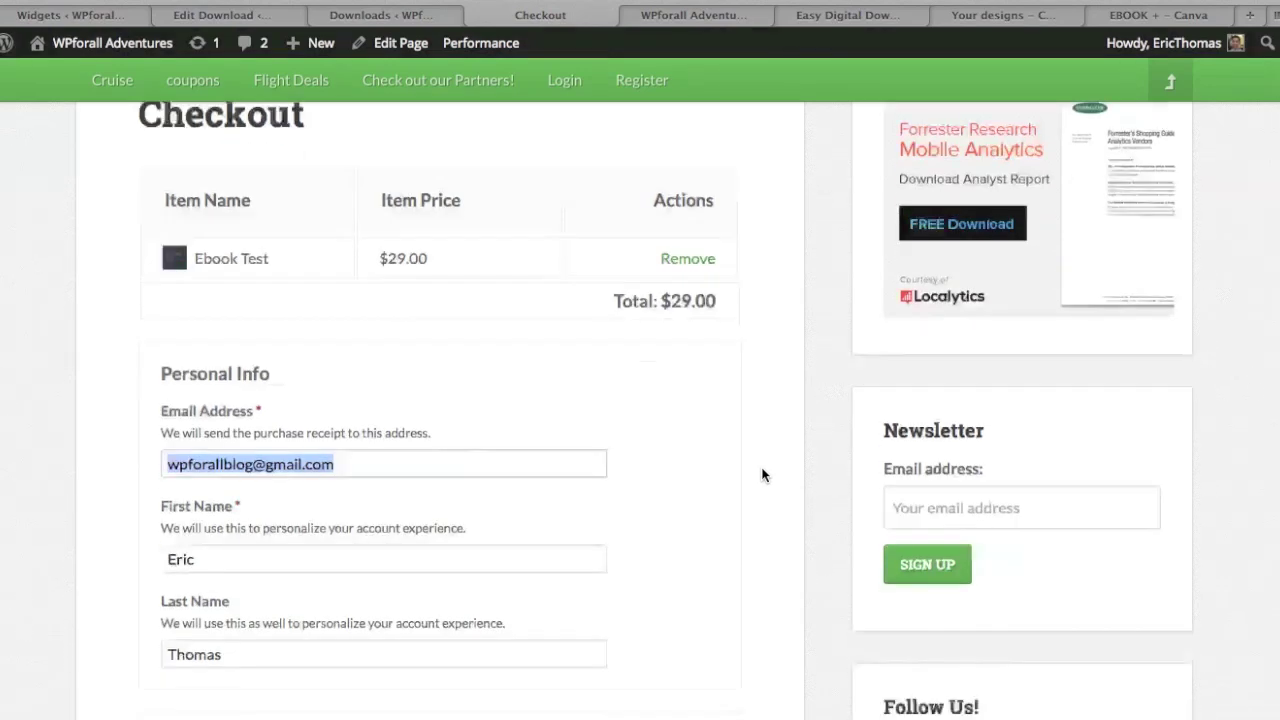
pyautogui.click(761, 475)
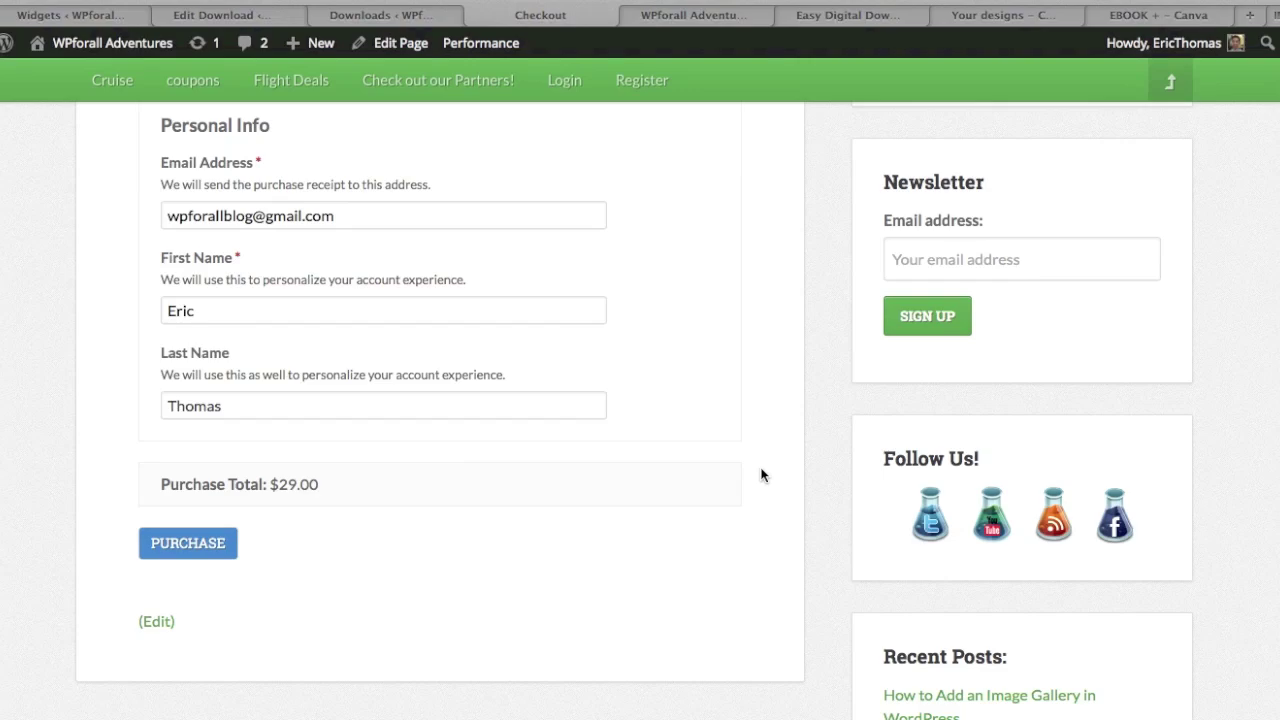
# - Submit the $29.00 Ebook Test purchase
pyautogui.scroll(3, 760, 475)
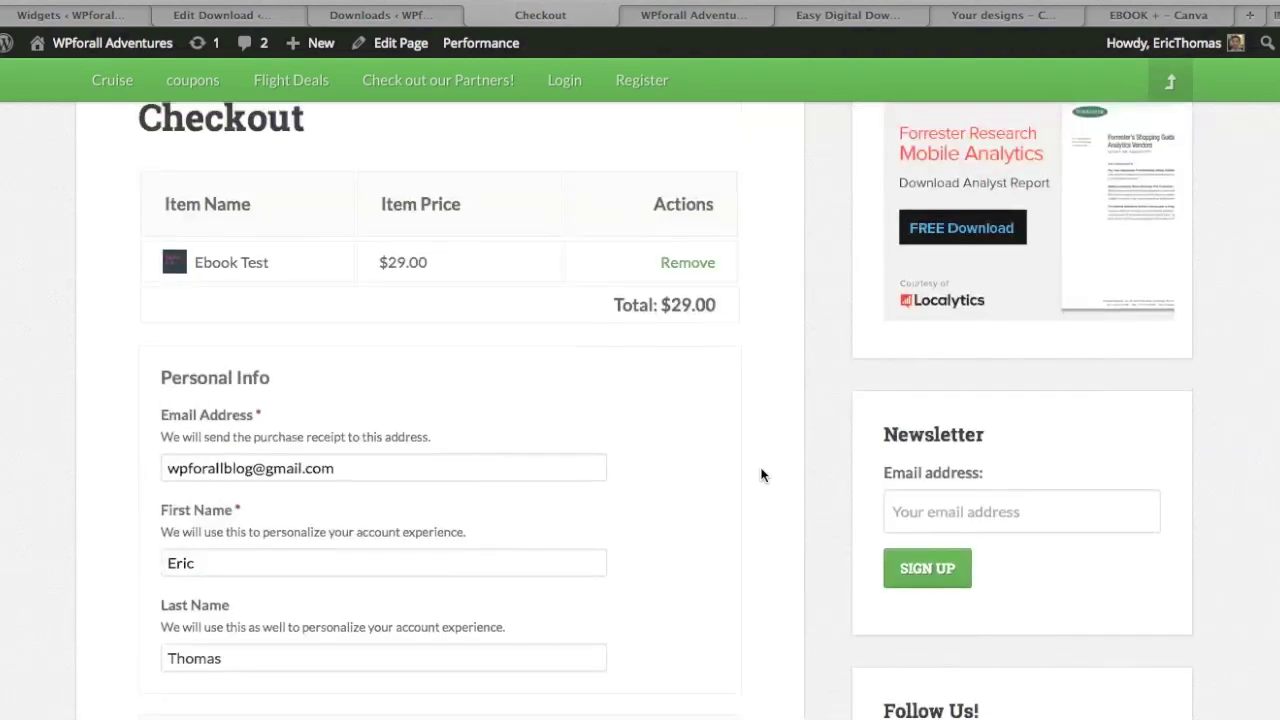
pyautogui.scroll(-2, 762, 475)
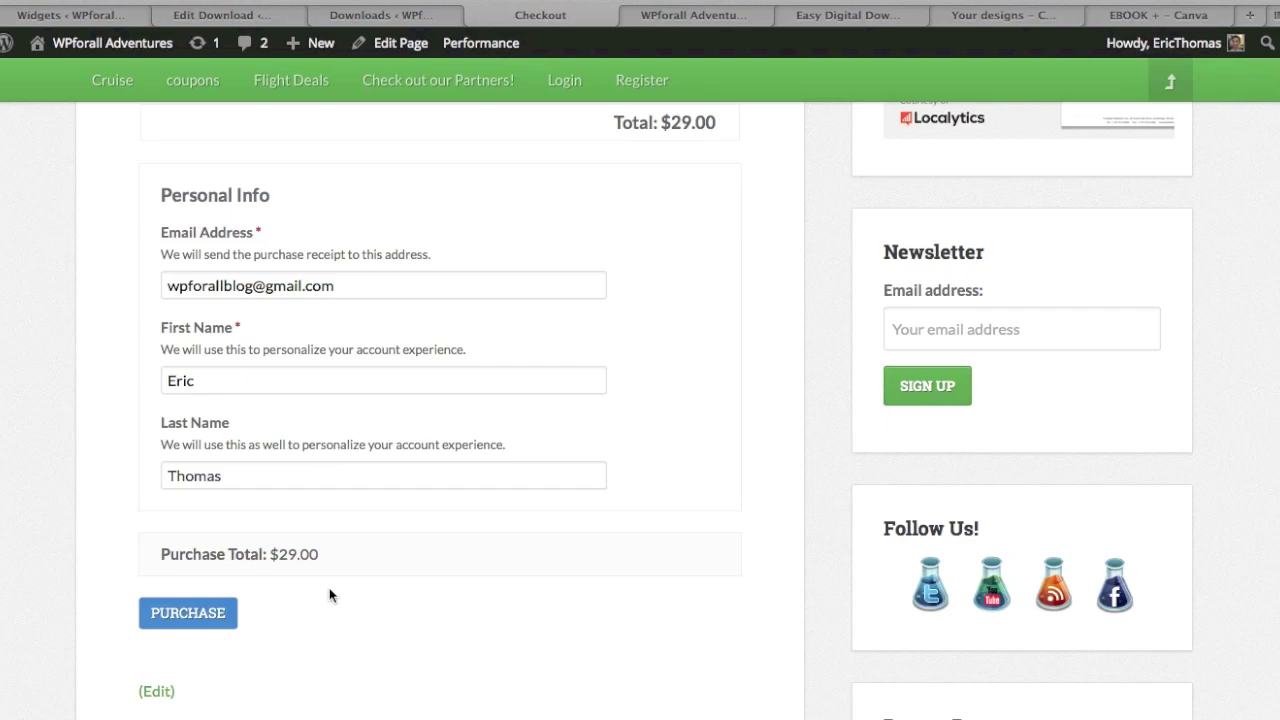
pyautogui.click(190, 612)
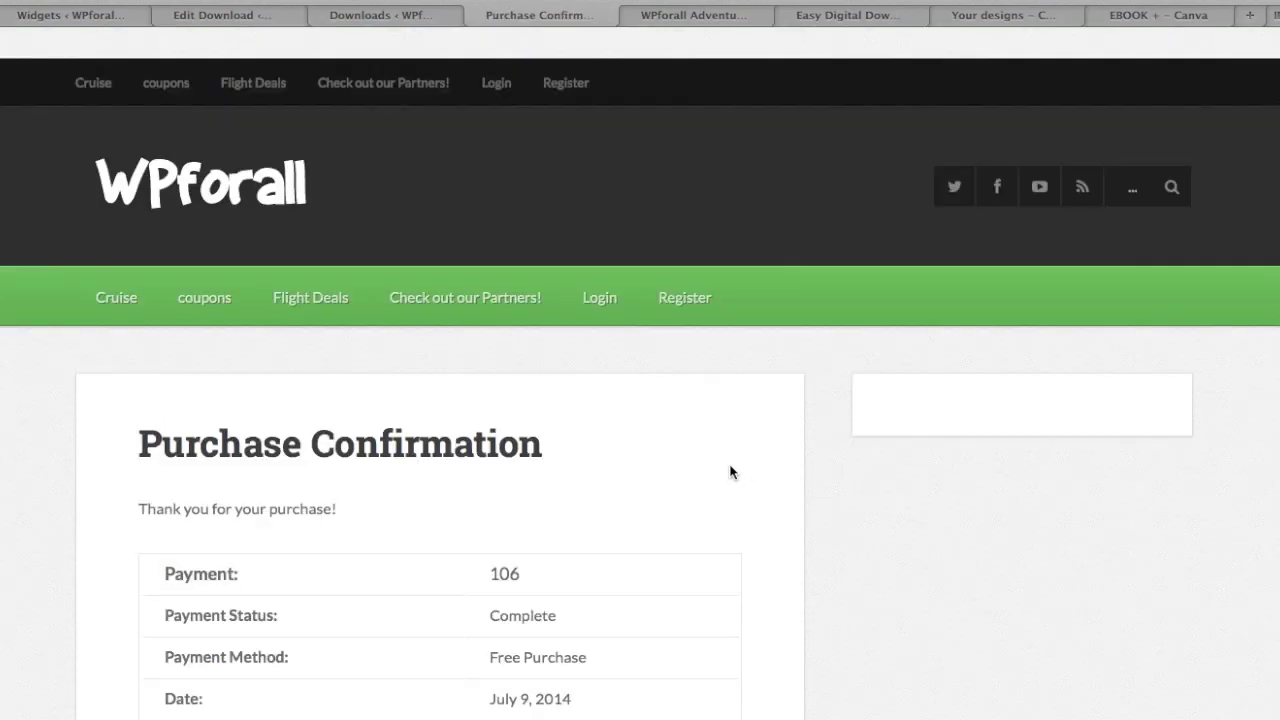
pyautogui.scroll(-3, 804, 457)
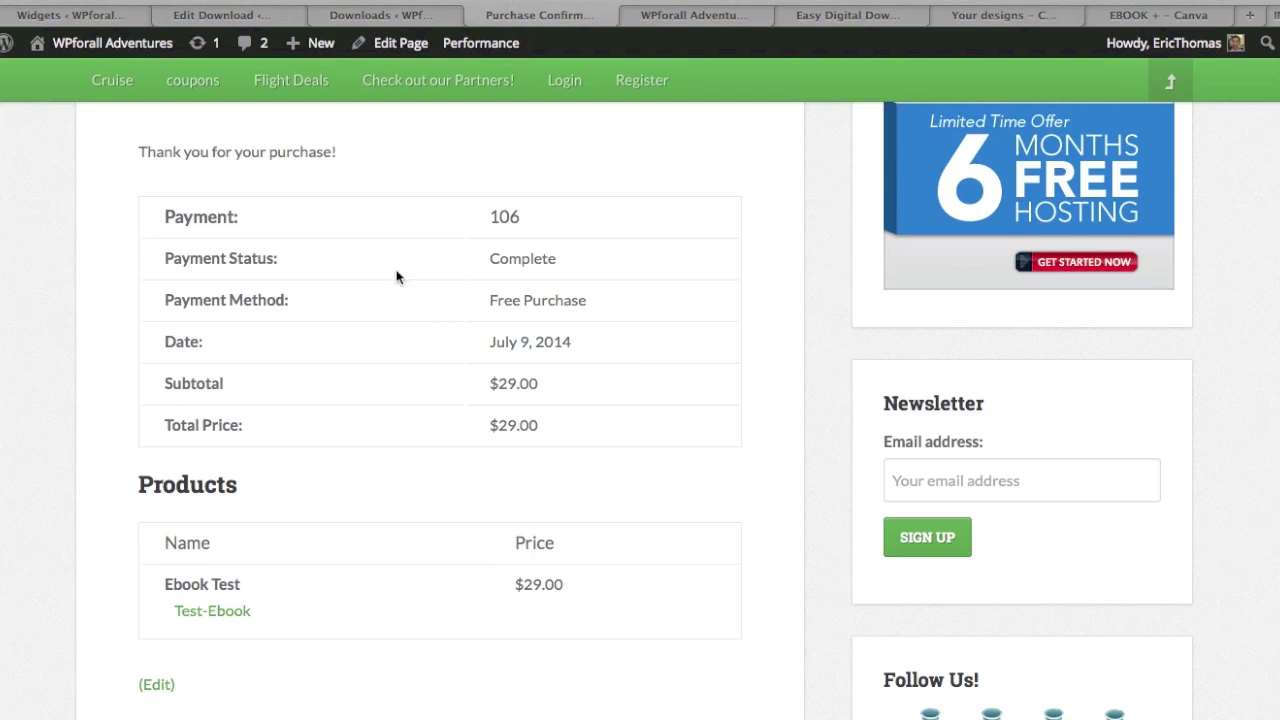
pyautogui.scroll(-2, 80, 190)
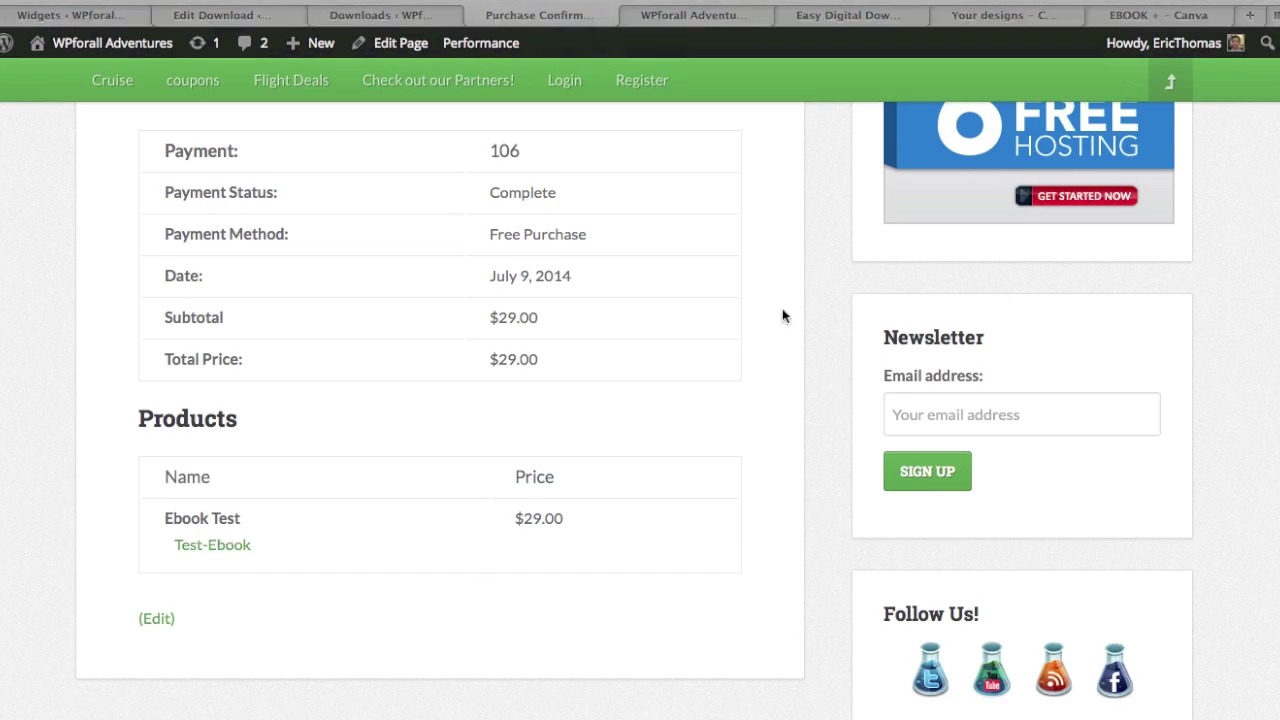
pyautogui.scroll(3, 785, 315)
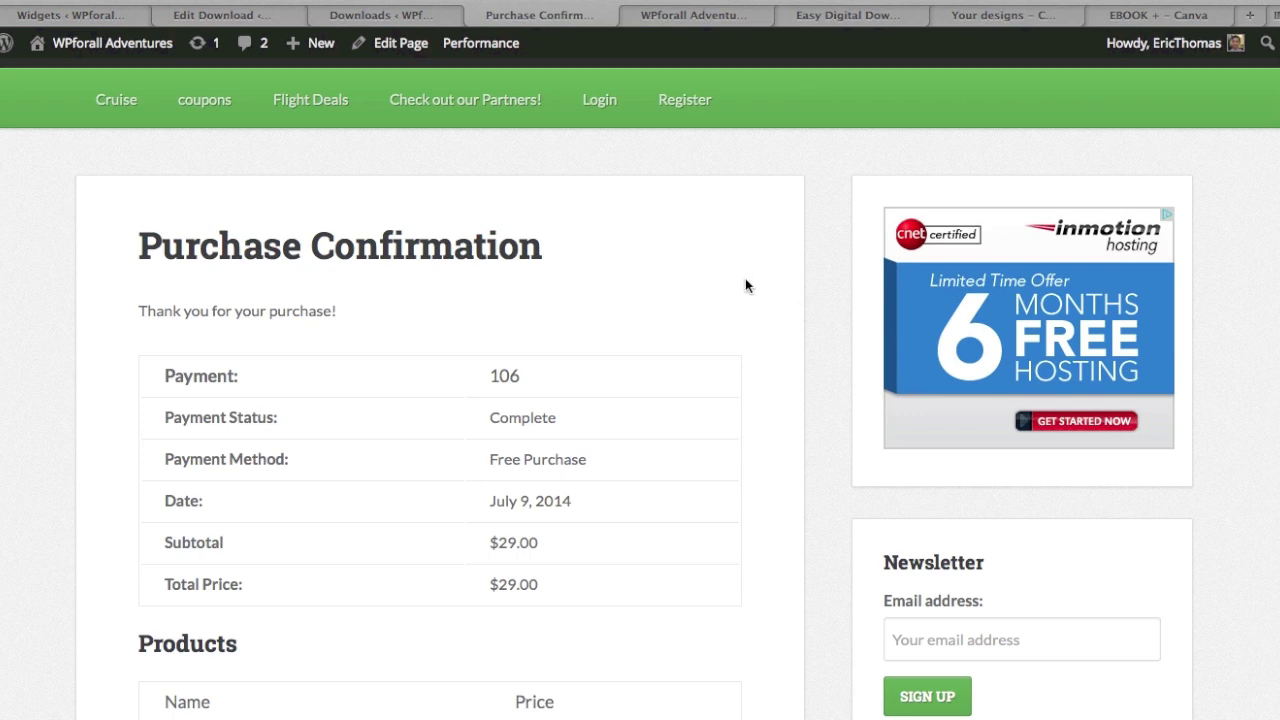
pyautogui.scroll(2, 746, 285)
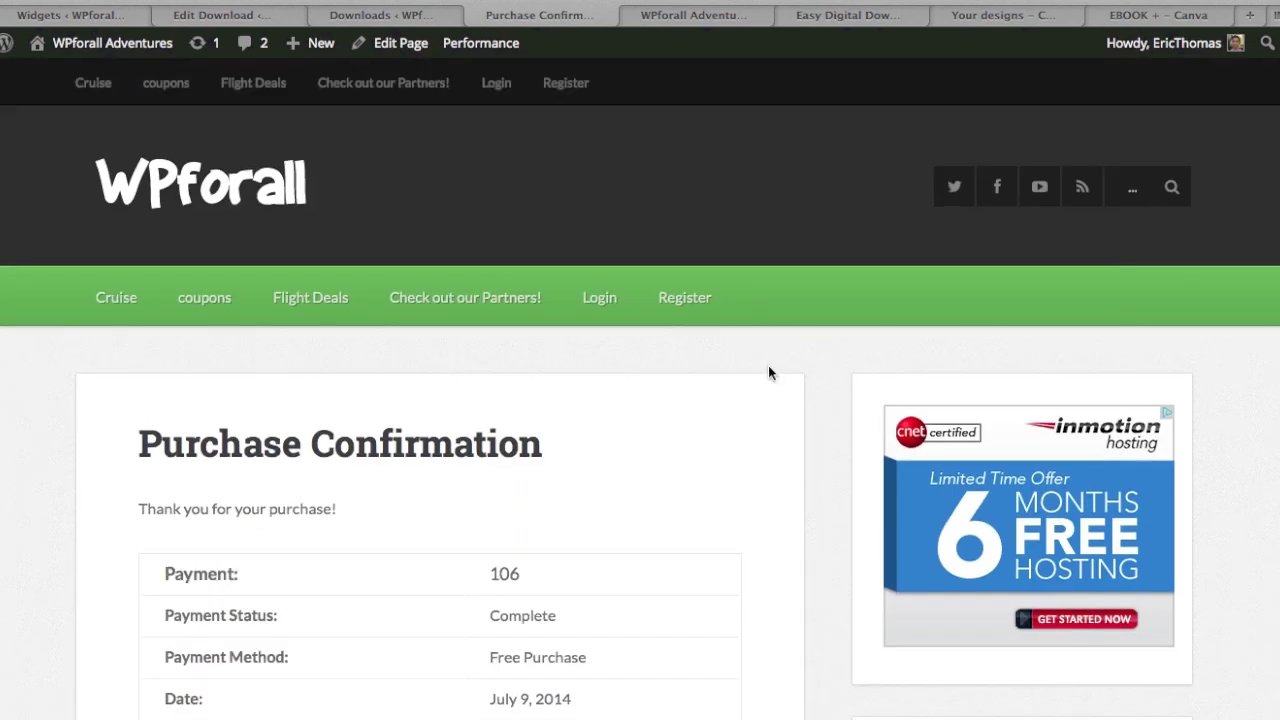
pyautogui.click(374, 16)
# - In the general store settings, keep Checkout selected as the Checkout Page
pyautogui.click(191, 17)
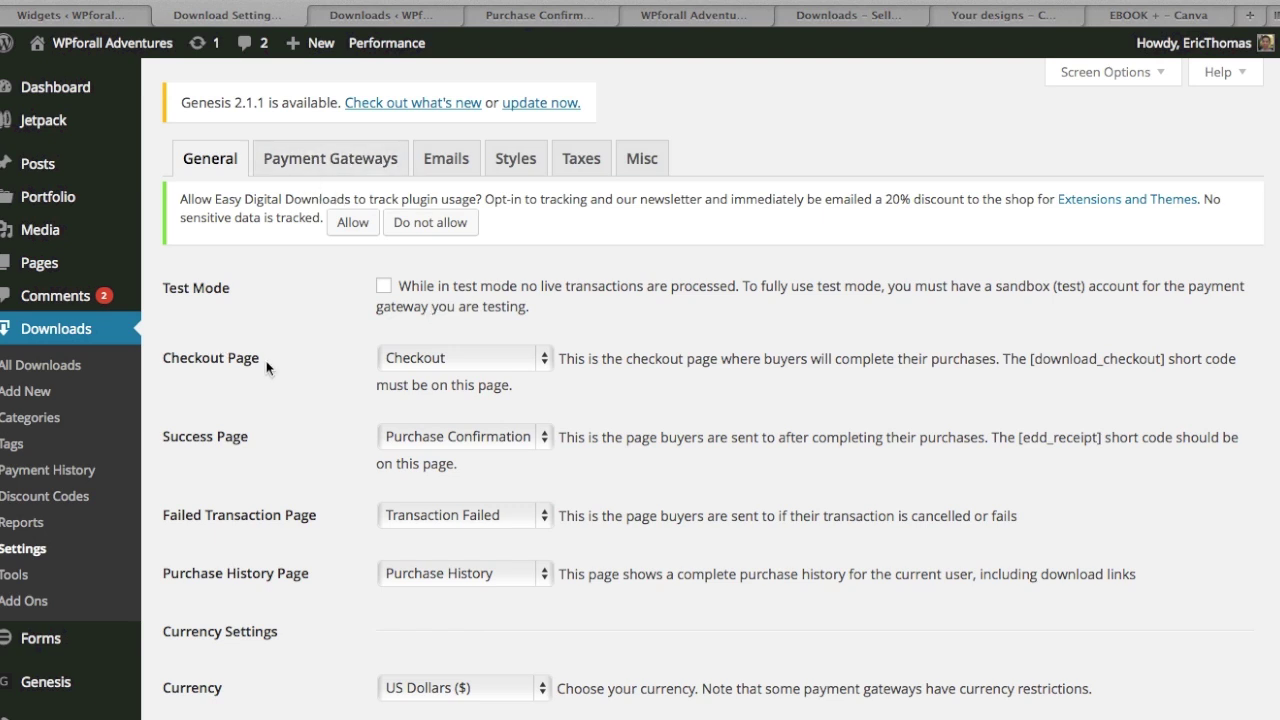
pyautogui.scroll(-3, 266, 366)
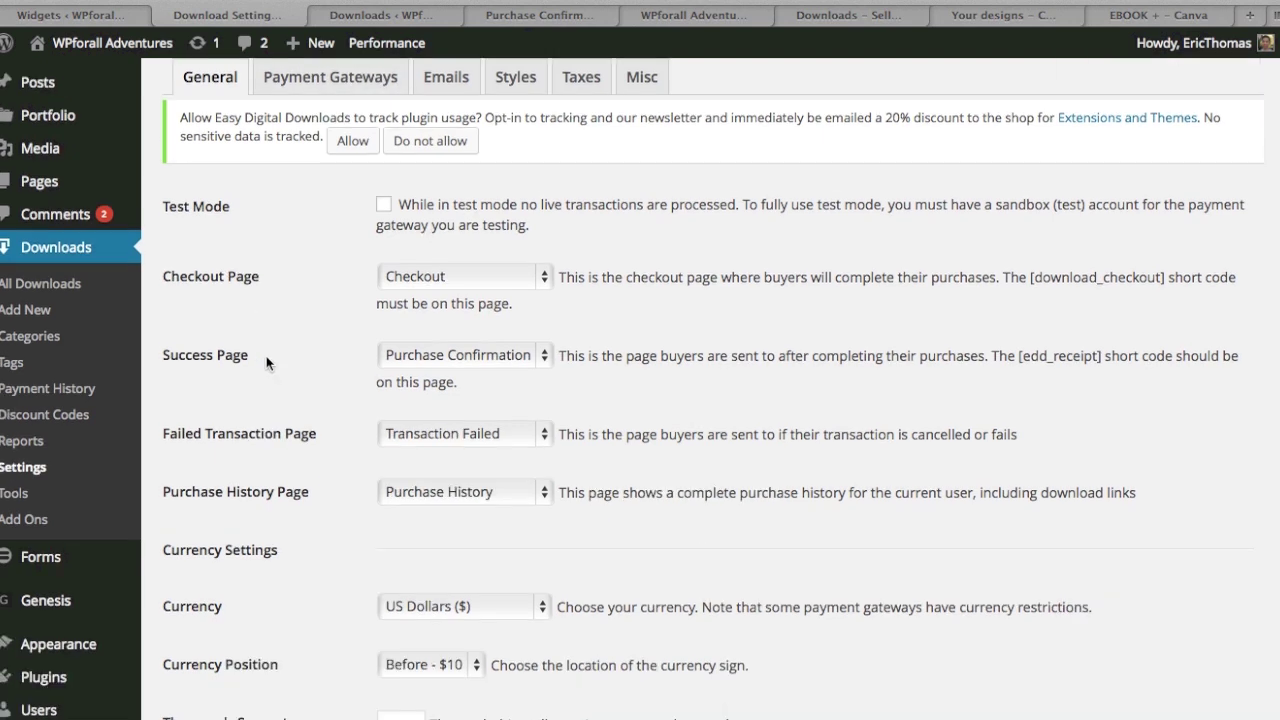
pyautogui.scroll(-6, 266, 356)
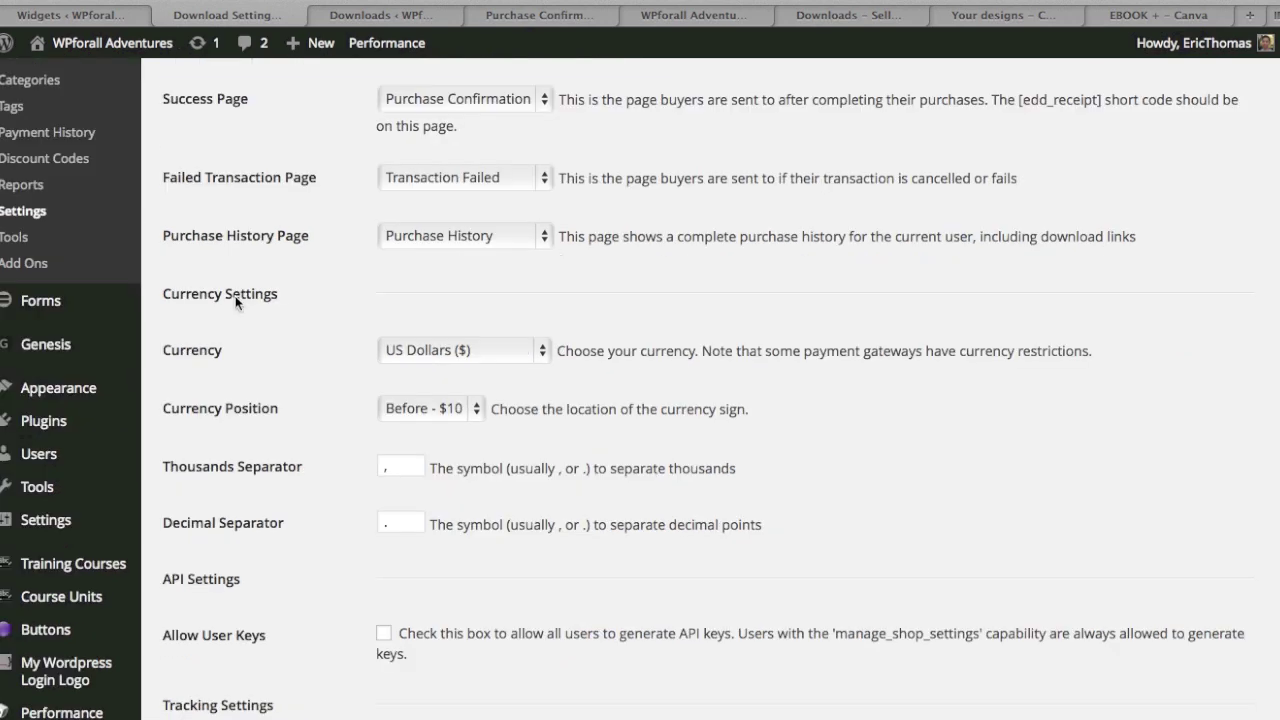
pyautogui.scroll(5, 317, 287)
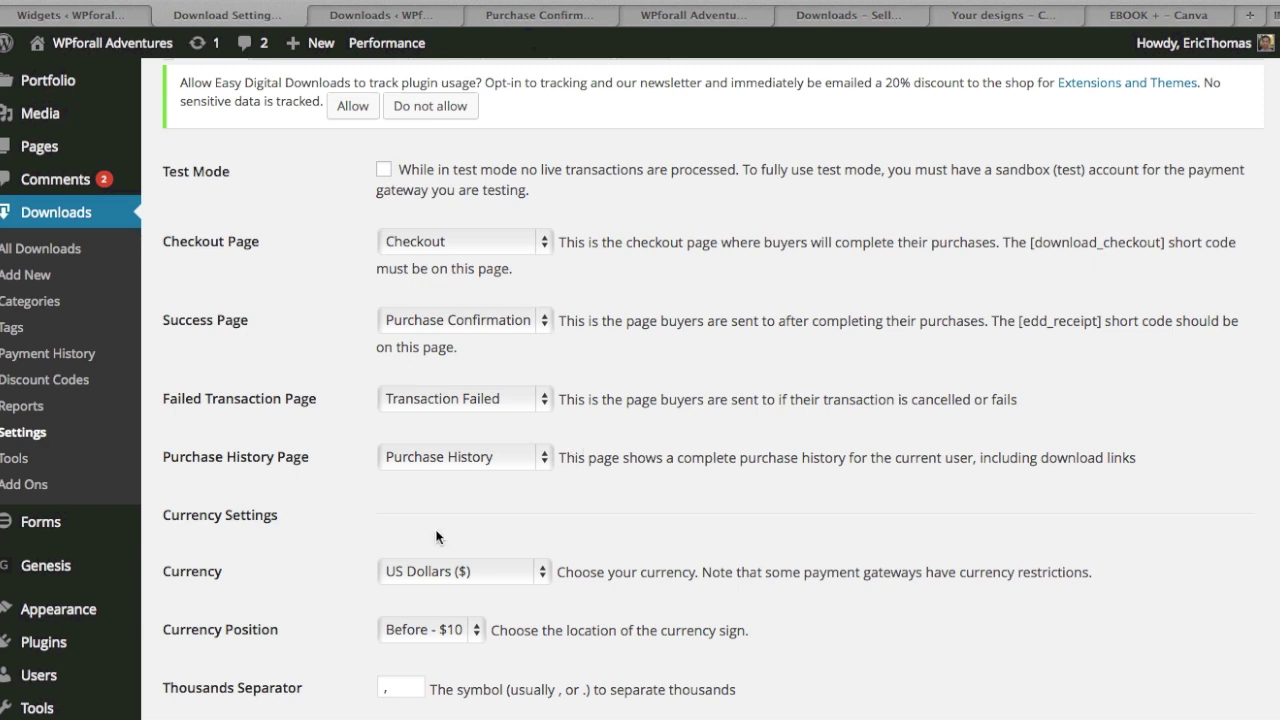
pyautogui.click(500, 244)
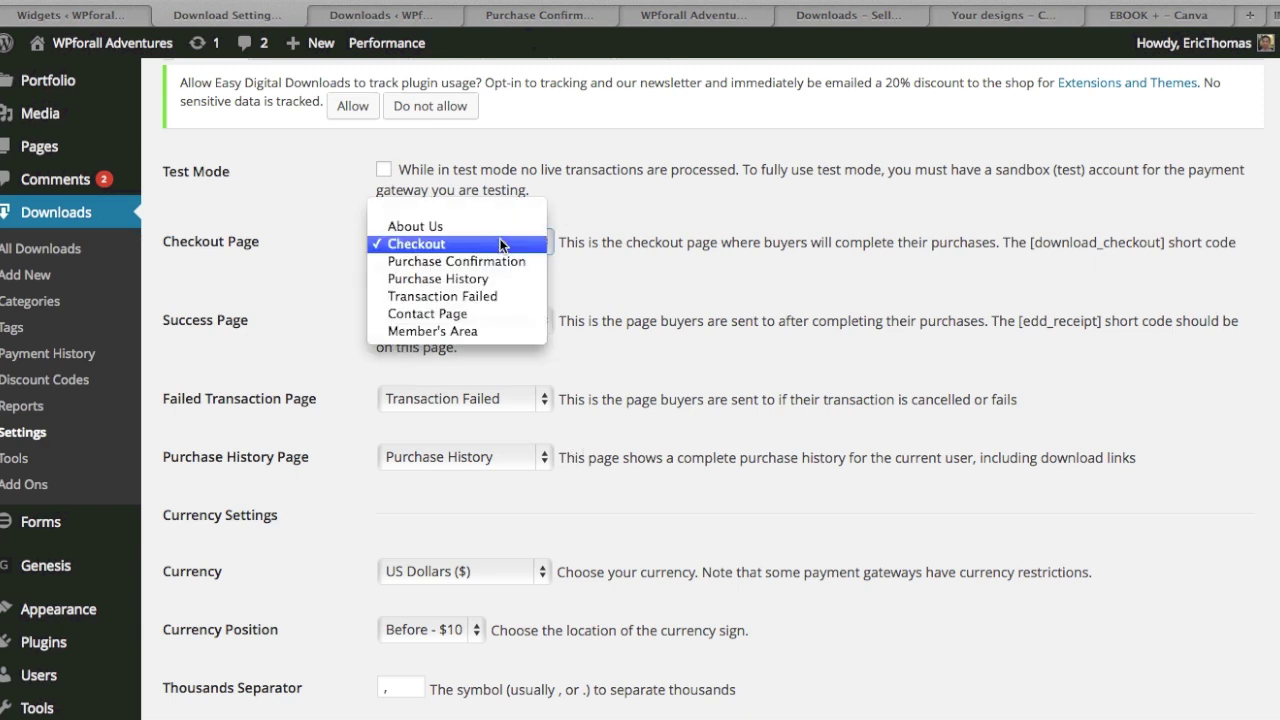
pyautogui.click(666, 275)
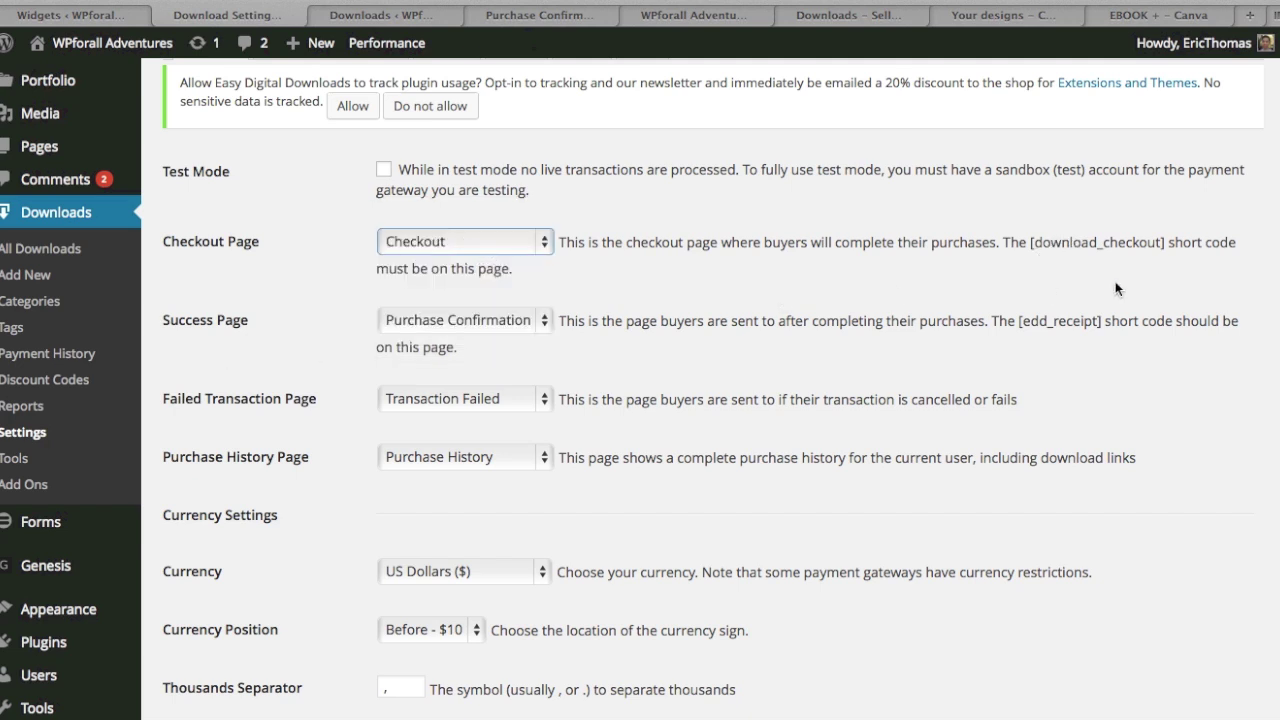
# - Check the [download_checkout] shortcode note and remaining general settings, then go to Payment Gateways
pyautogui.moveTo(1168, 243); pyautogui.dragTo(1024, 243)
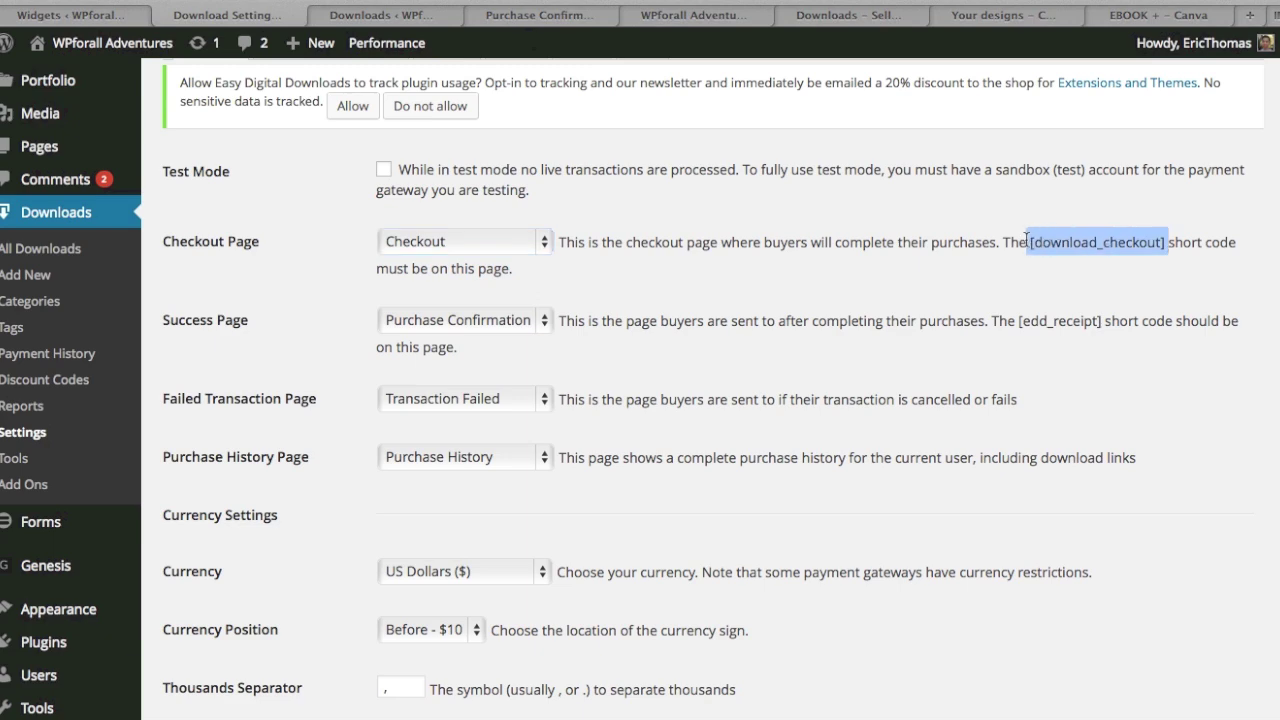
pyautogui.click(974, 293)
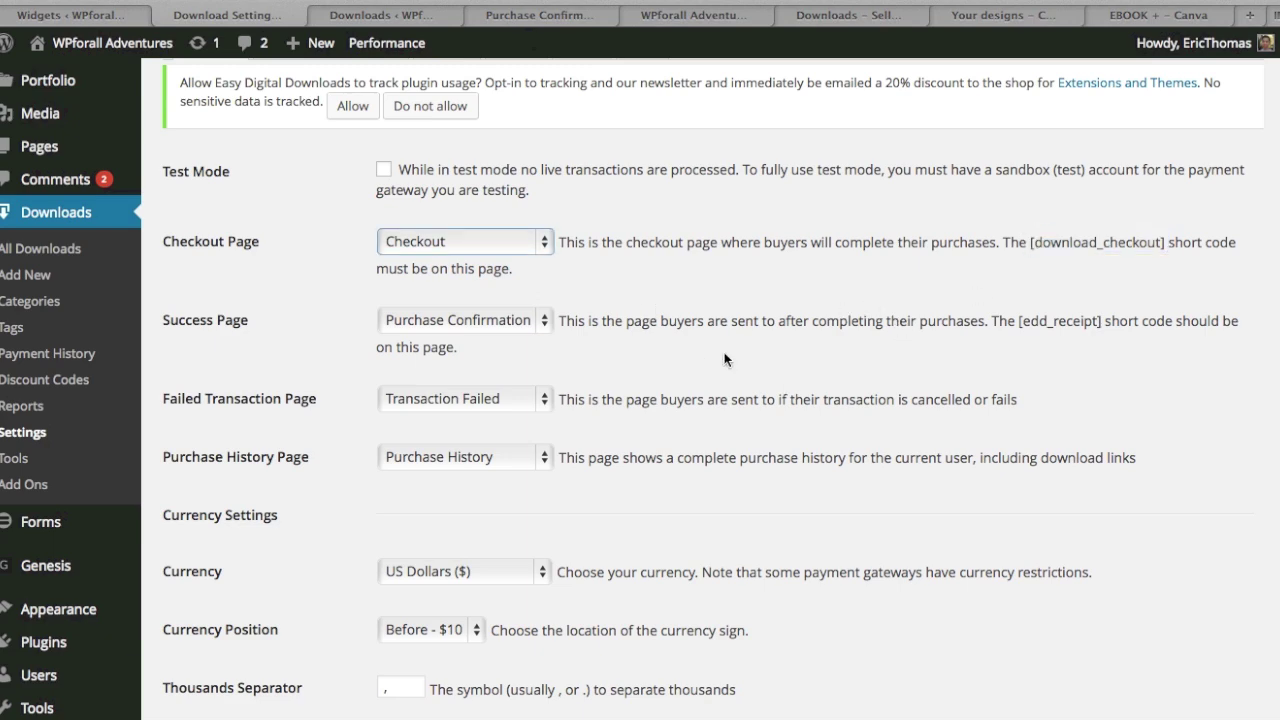
pyautogui.scroll(-3, 329, 378)
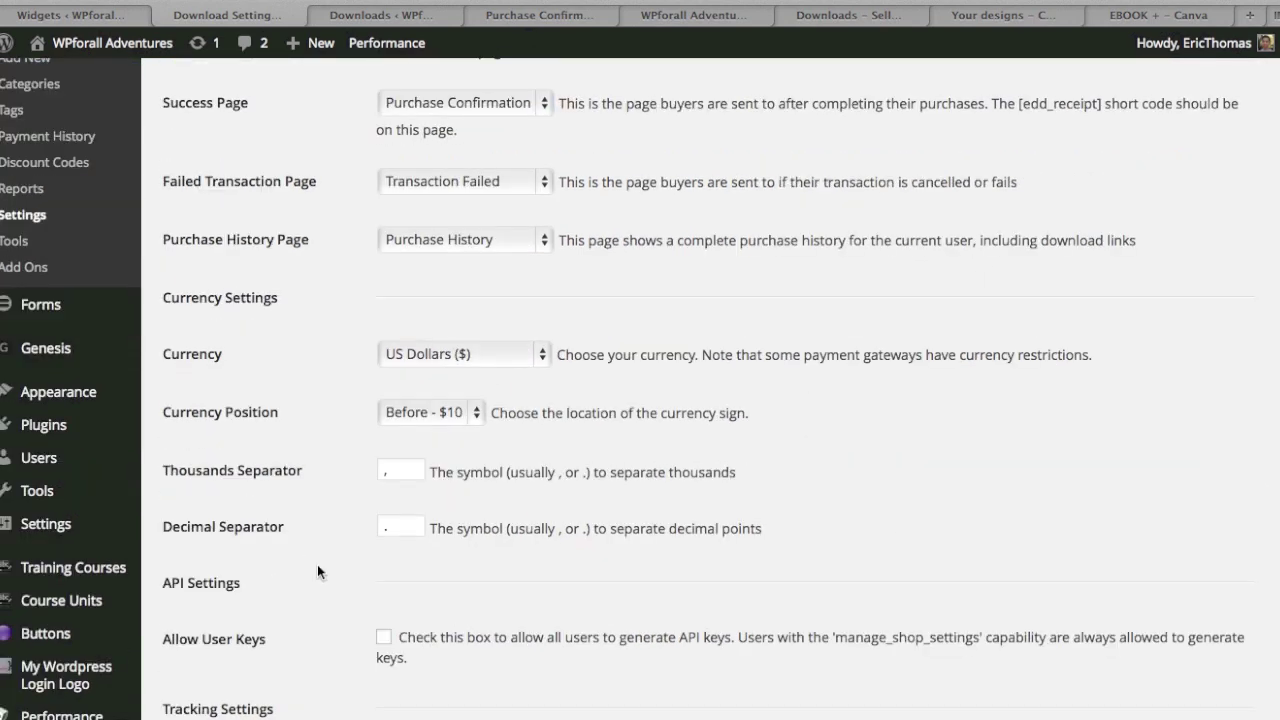
pyautogui.scroll(-1, 273, 572)
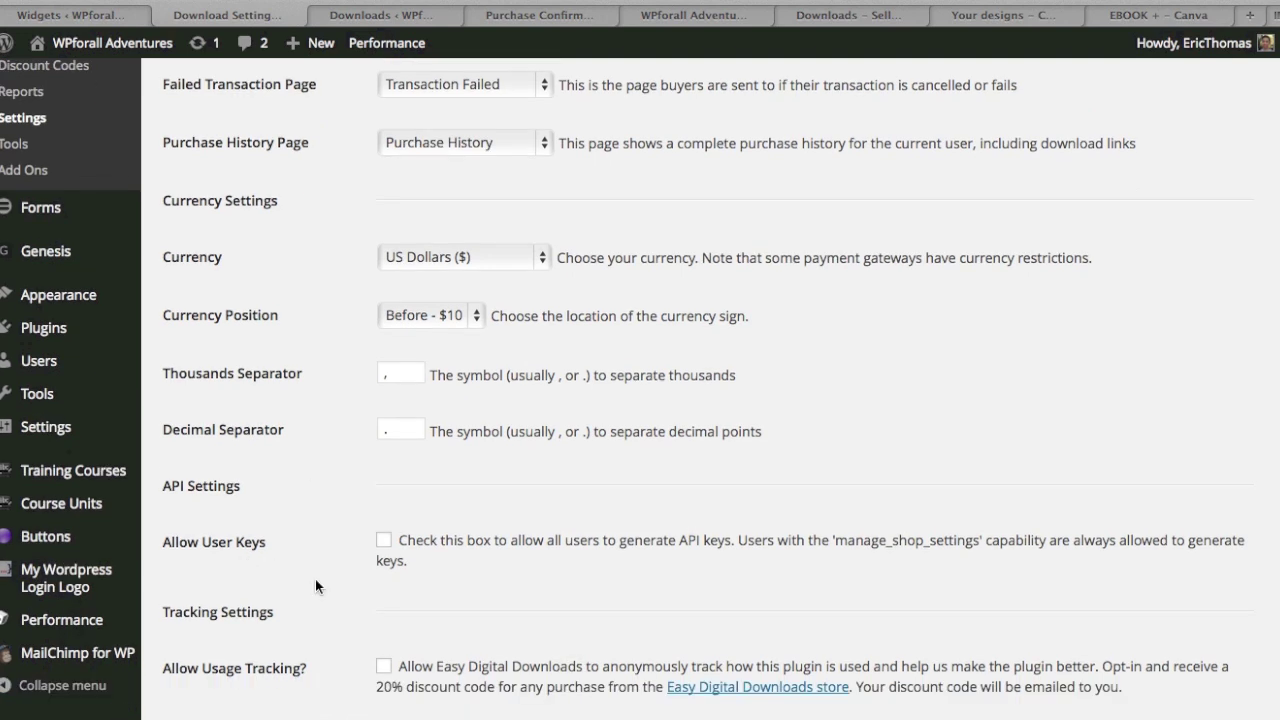
pyautogui.scroll(5, 277, 536)
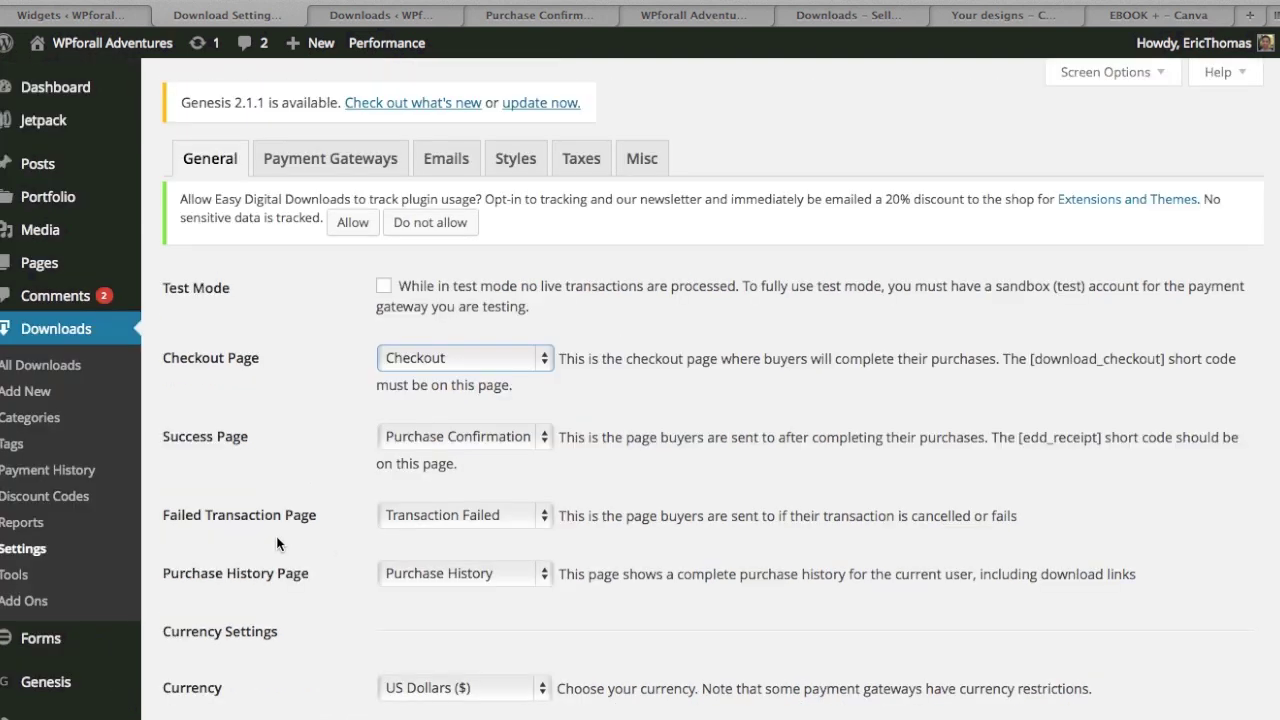
pyautogui.click(313, 162)
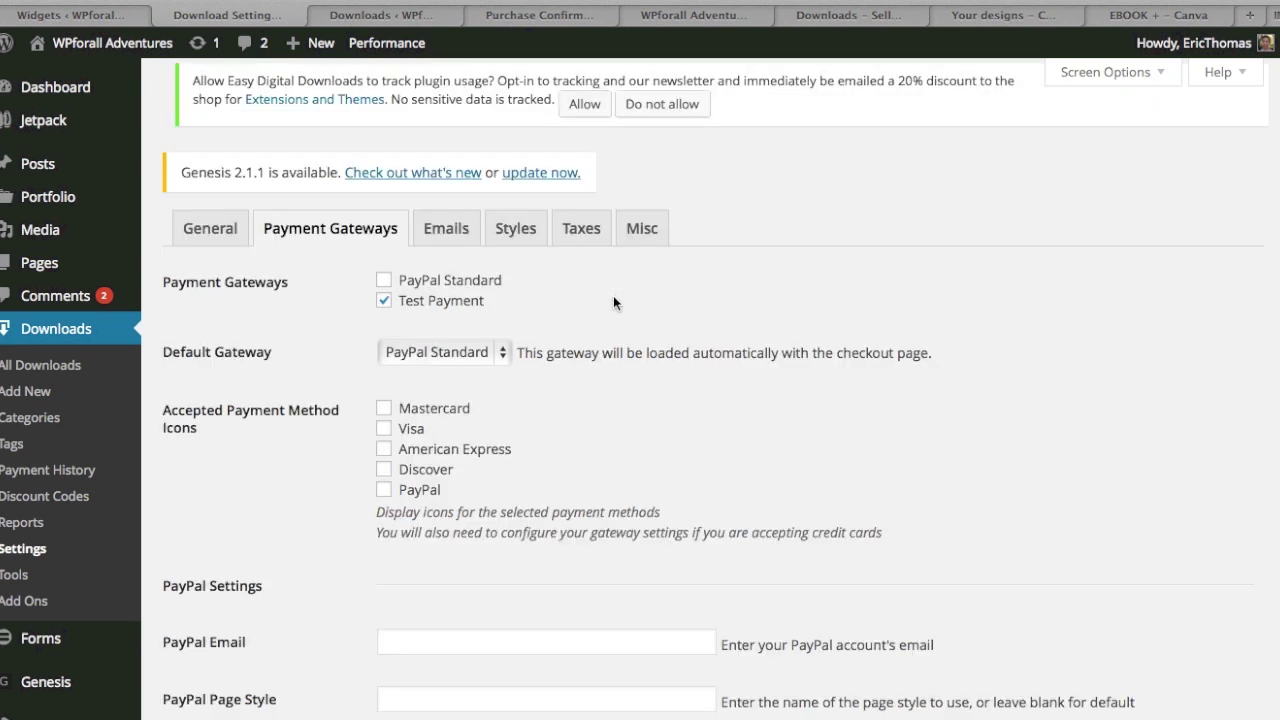
# - Enable the PayPal Standard gateway and select the PayPal Email field
pyautogui.click(384, 286)
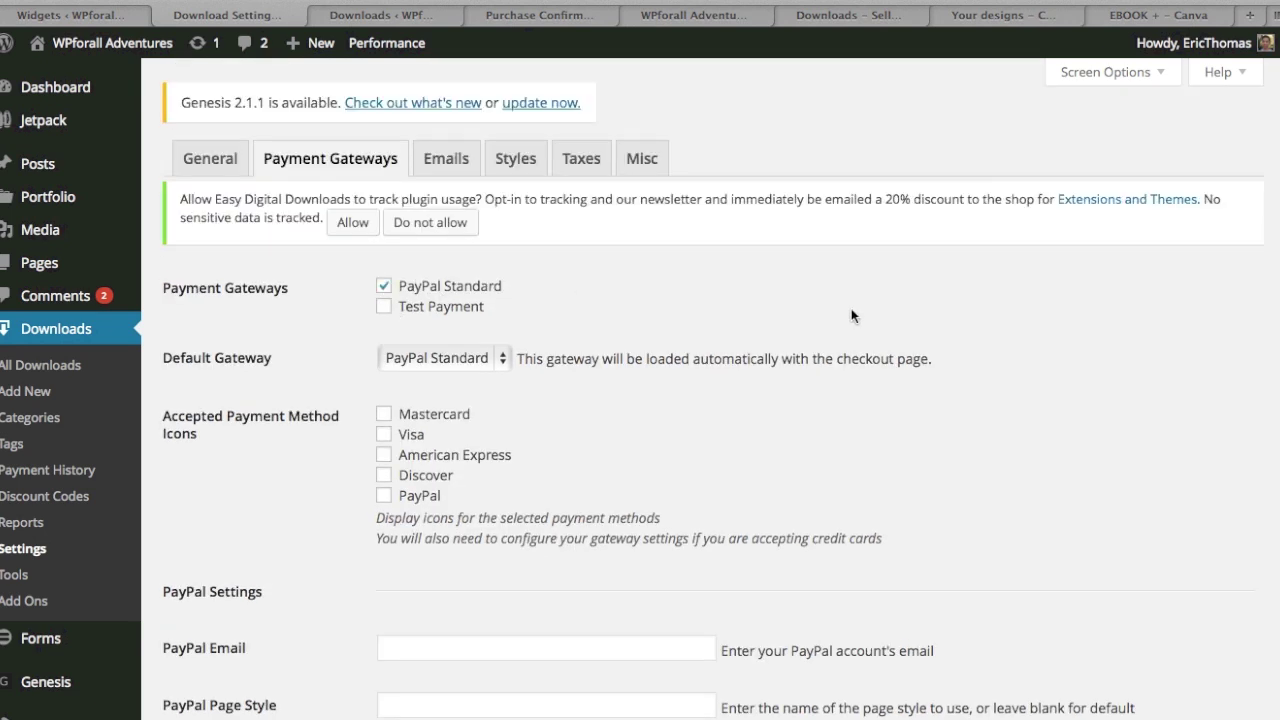
pyautogui.scroll(-2, 345, 400)
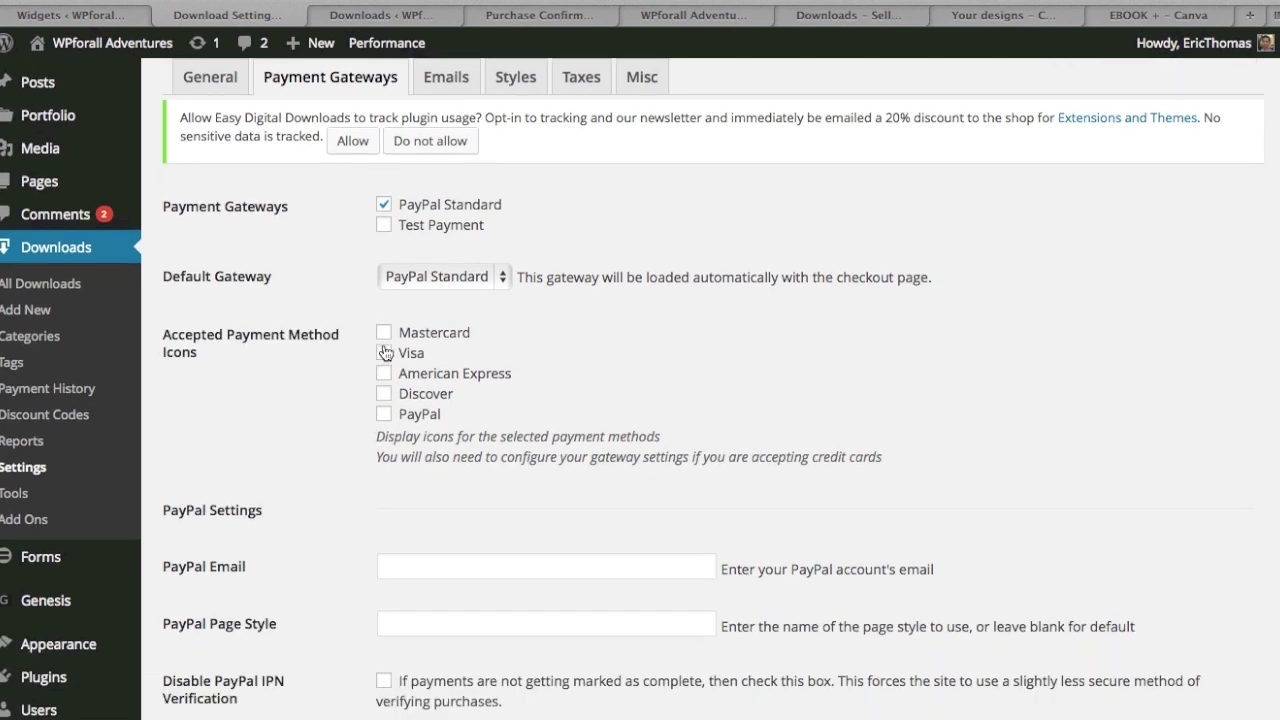
pyautogui.scroll(-4, 259, 398)
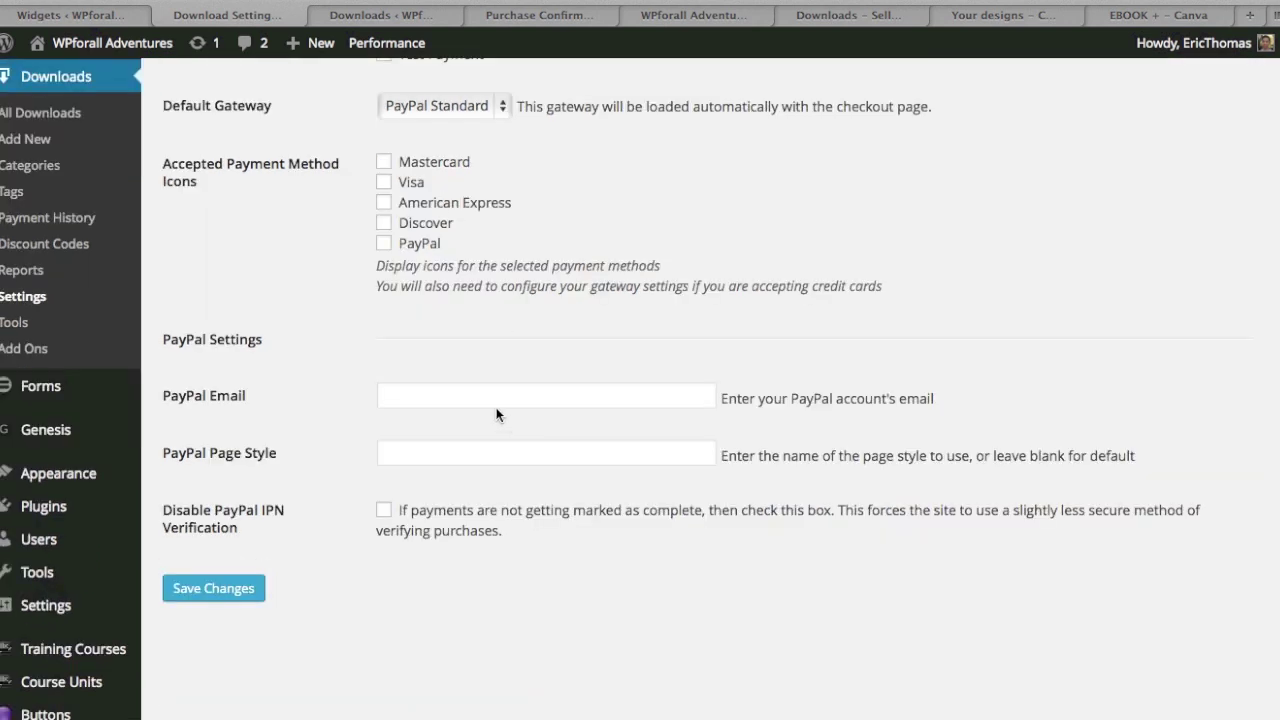
pyautogui.click(493, 399)
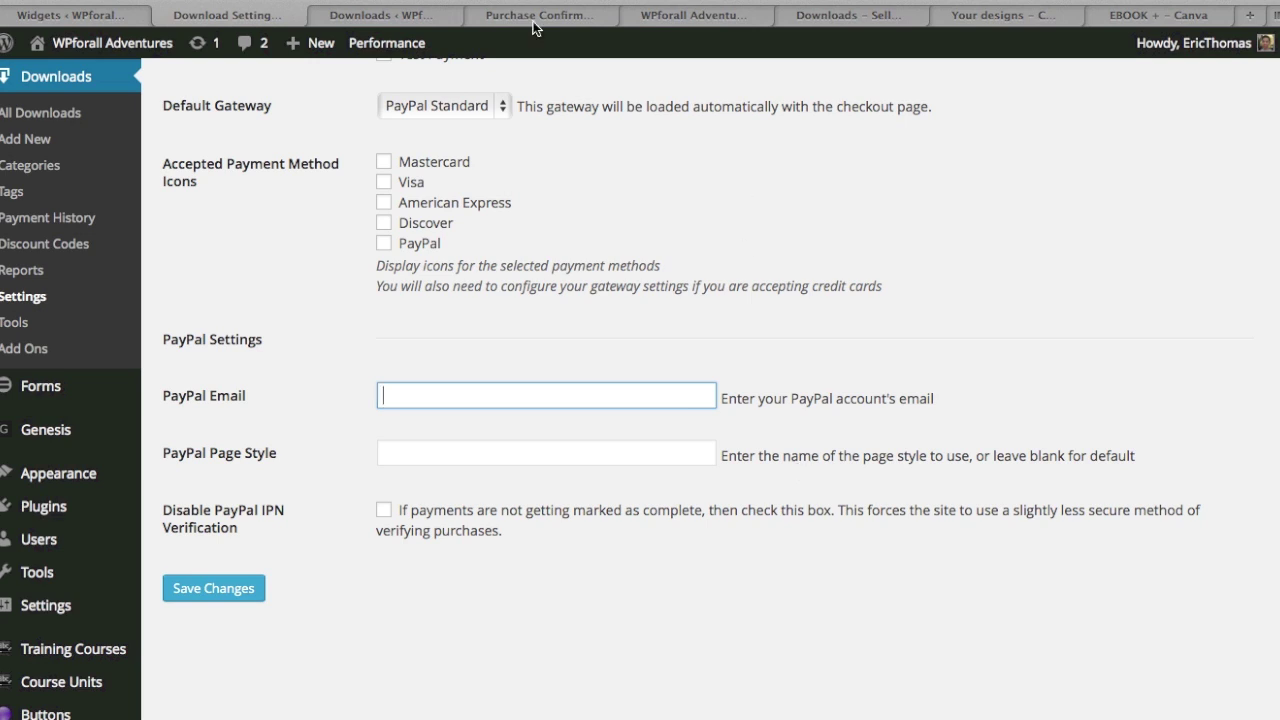
pyautogui.scroll(3, 322, 305)
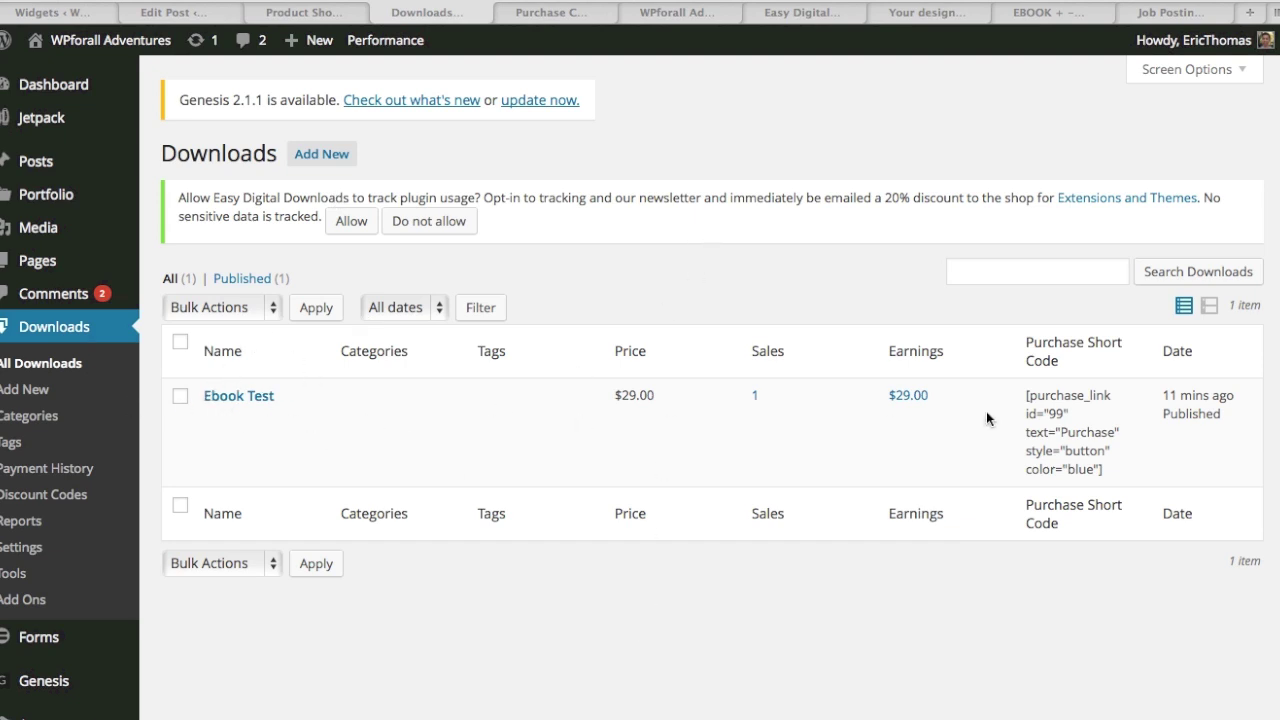
# - Show the Product Shortcode post editor with the purchase_link shortcode for id 99
pyautogui.click(213, 16)
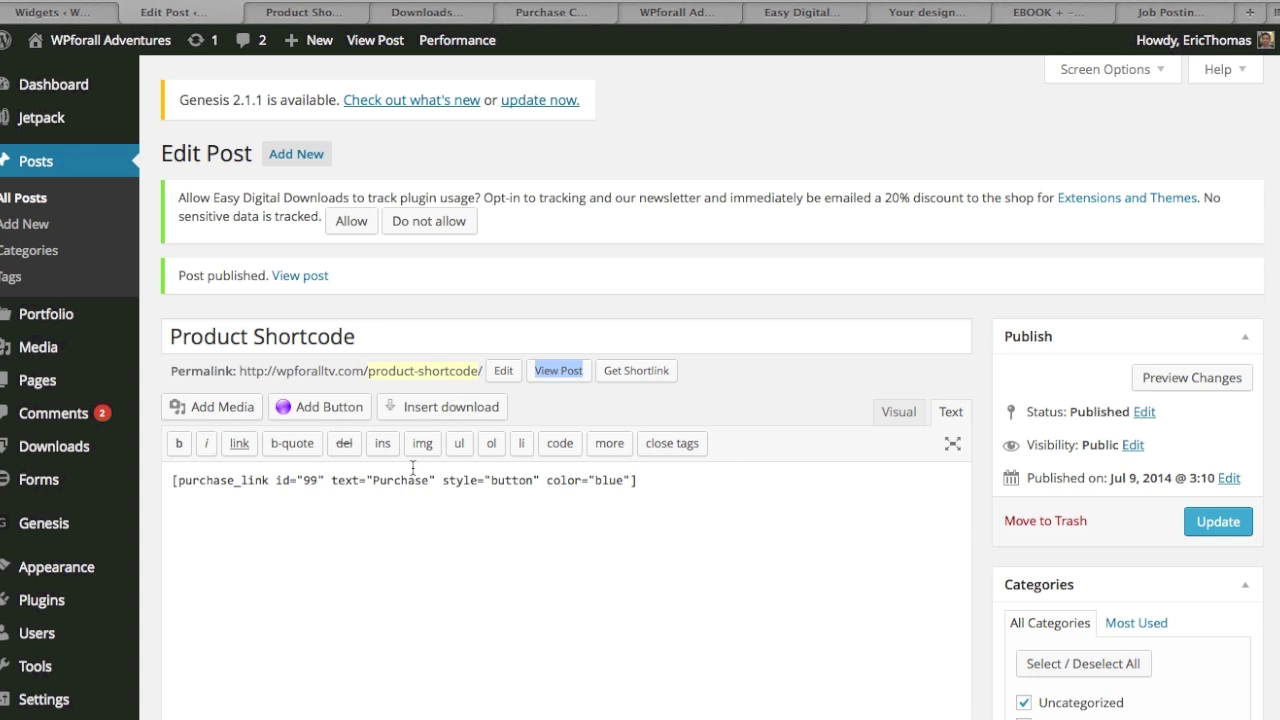
# - View the live Product Shortcode post with its Ebook Test purchase button
pyautogui.click(335, 12)
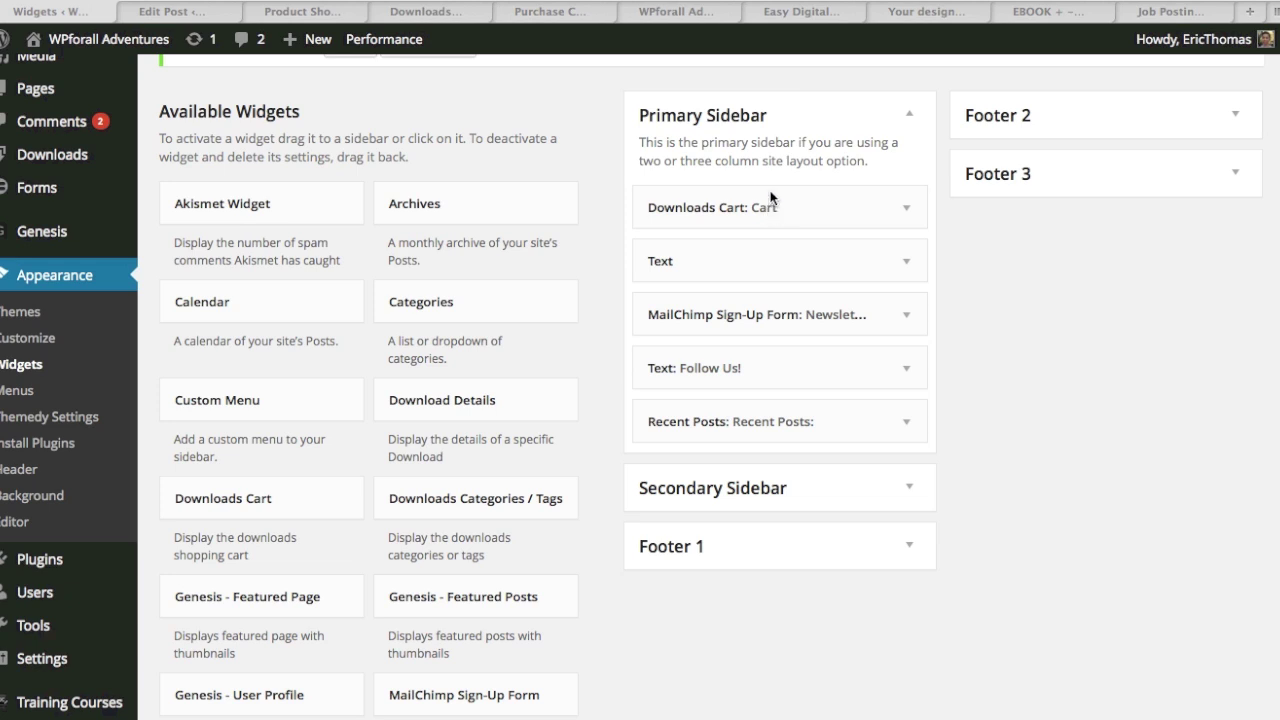
# - On the Product Shortcode post, add Ebook Test ($29.00) to the cart, then remove it from the Cart widget
pyautogui.click(330, 12)
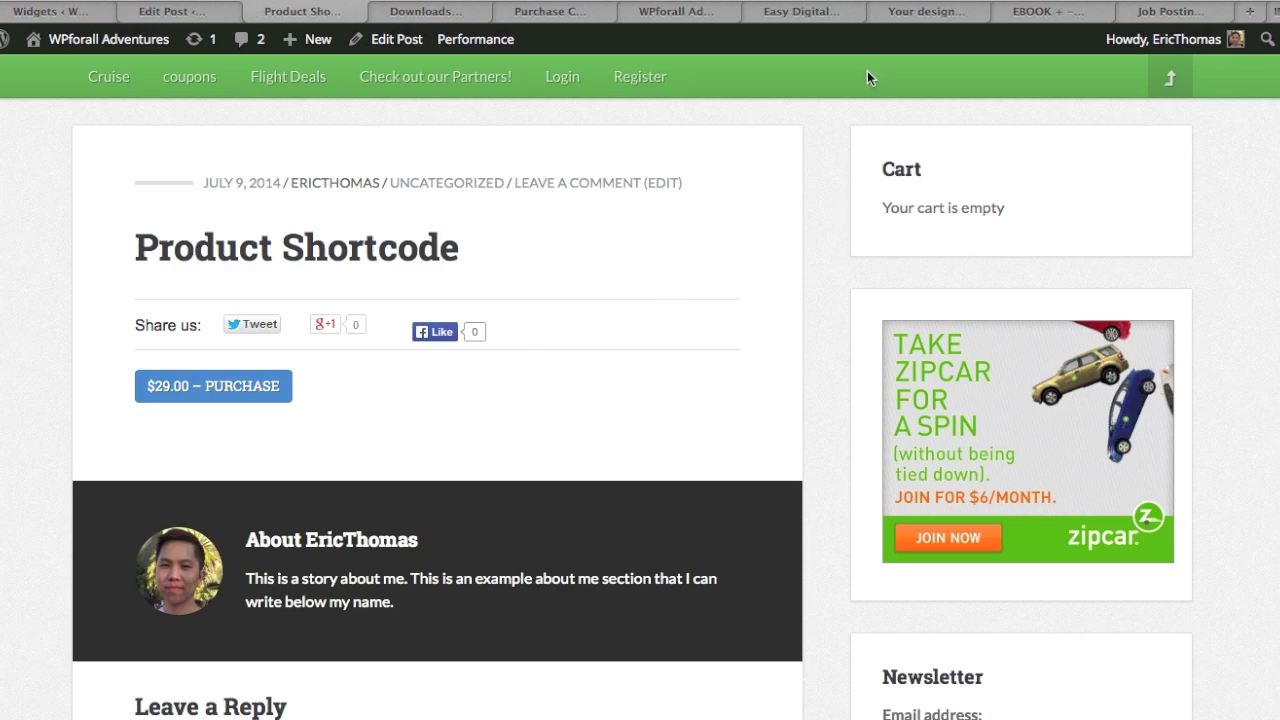
pyautogui.click(250, 385)
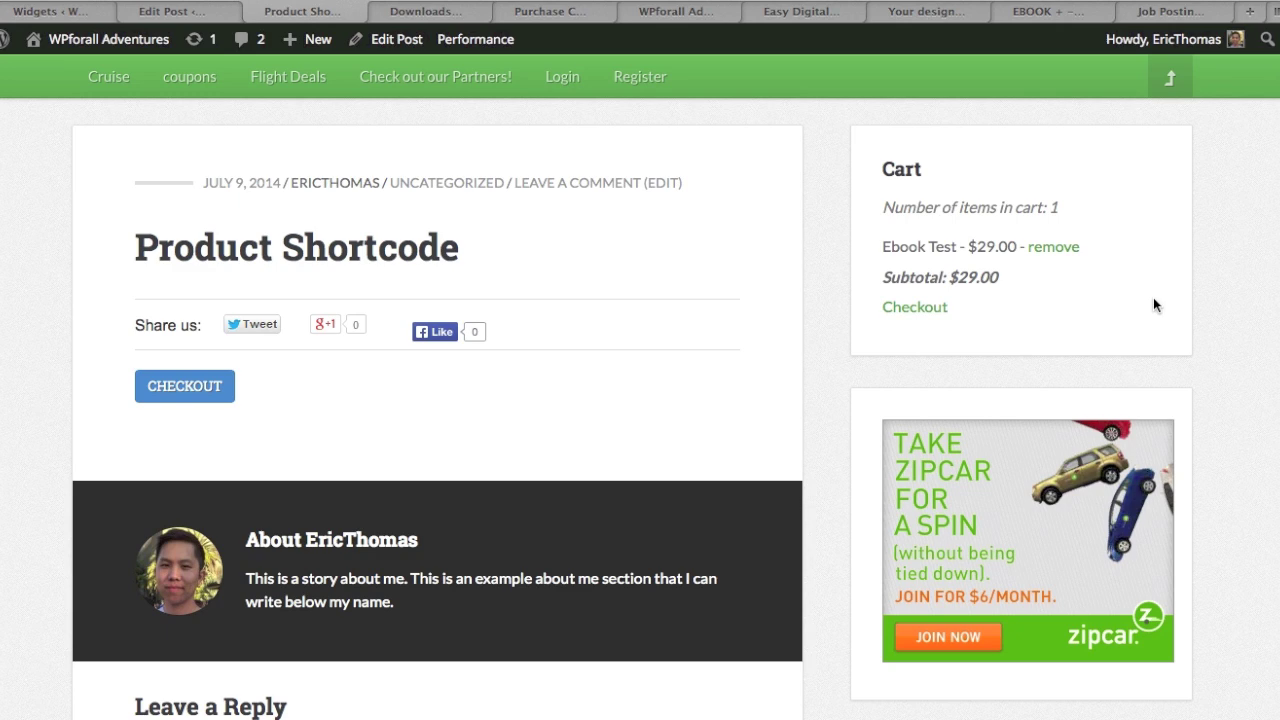
pyautogui.click(1062, 252)
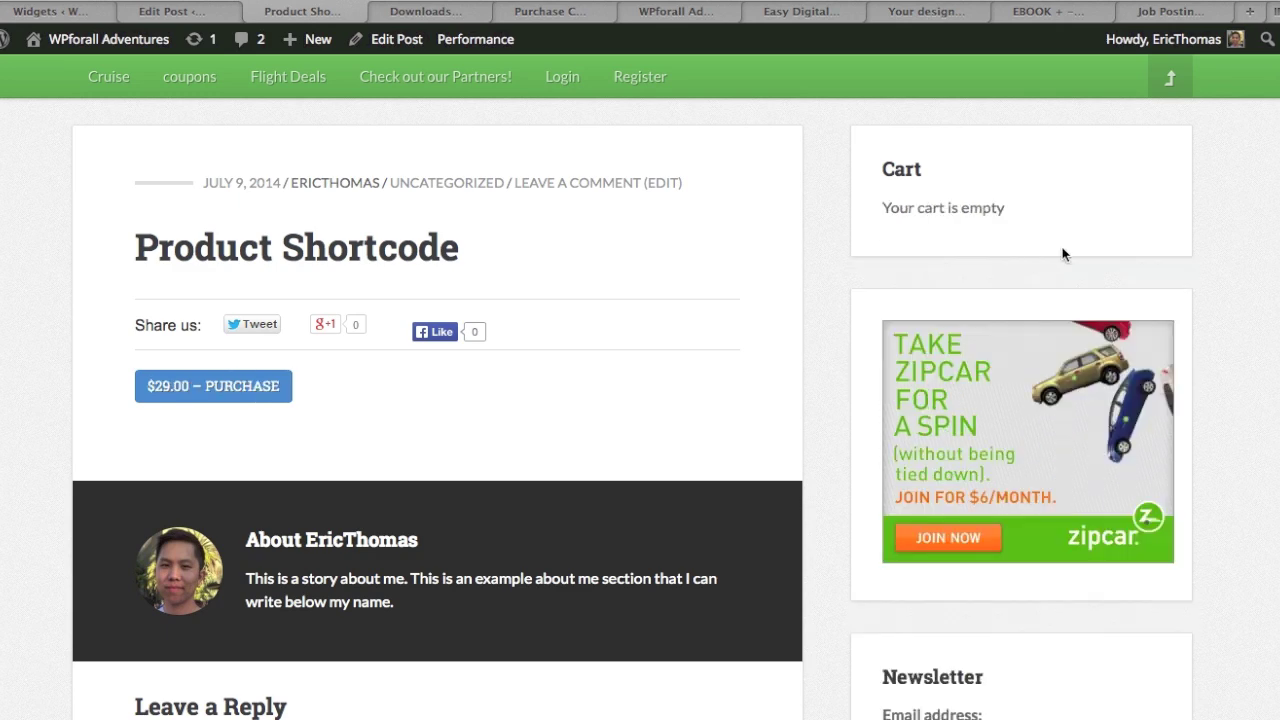